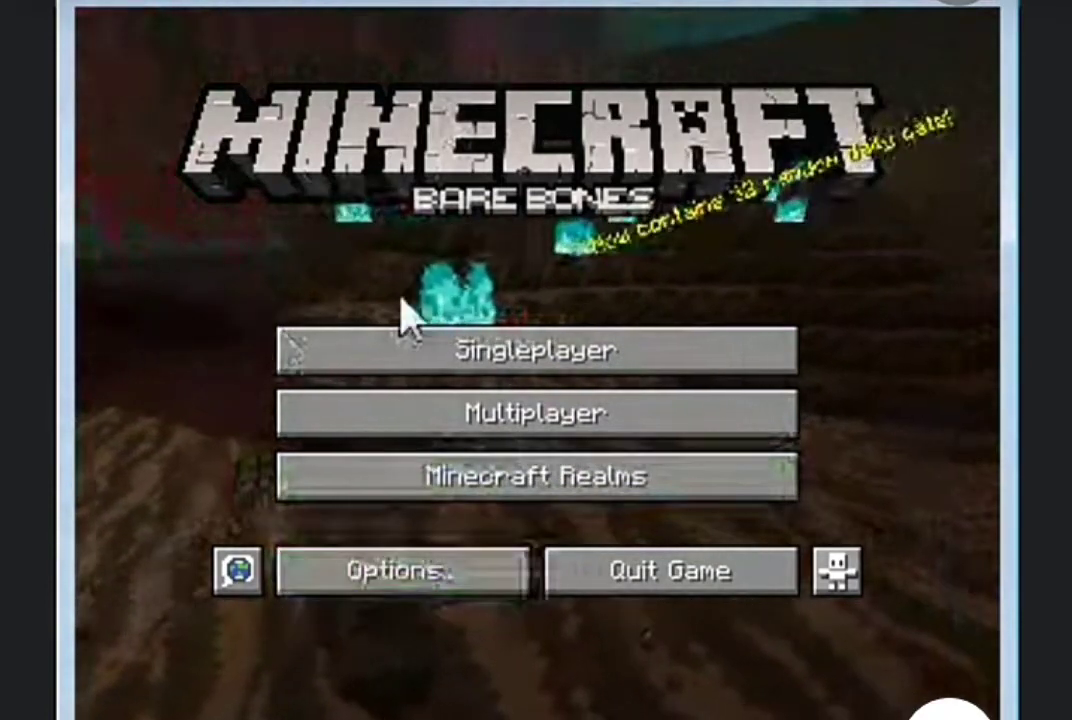
# Open Options from the title screen and leave the FOV slider at Quake Pro.
pyautogui.click(391, 583)
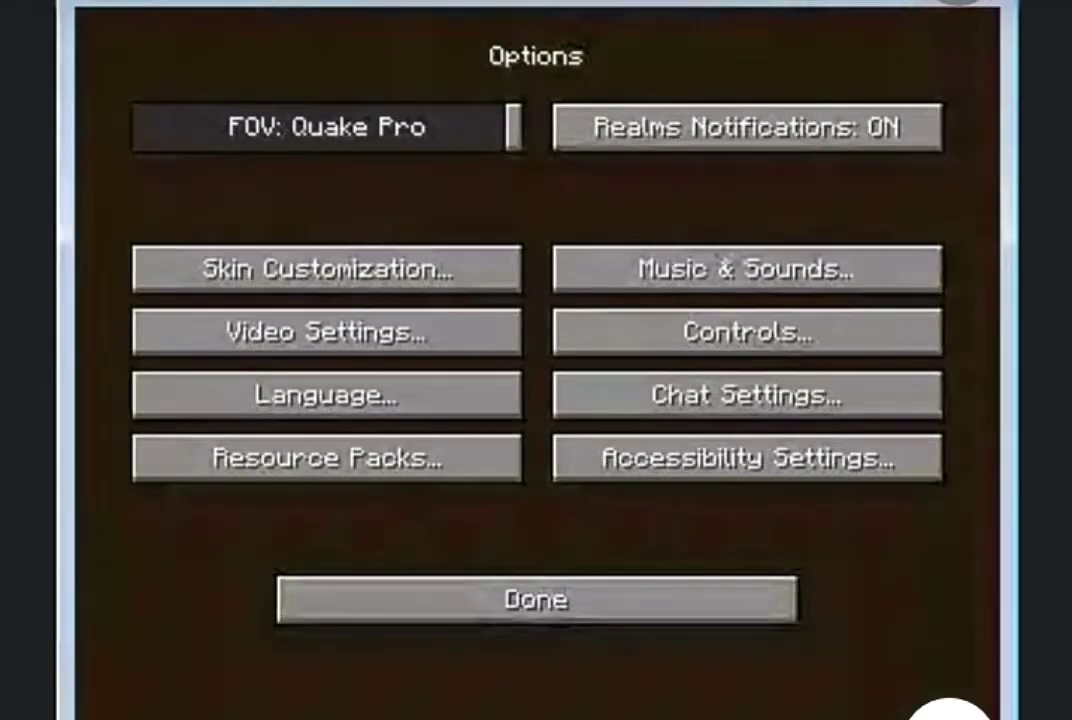
pyautogui.moveTo(480, 145)
pyautogui.mouseDown()
pyautogui.moveTo(404, 144)
pyautogui.moveTo(545, 143)
pyautogui.mouseUp()
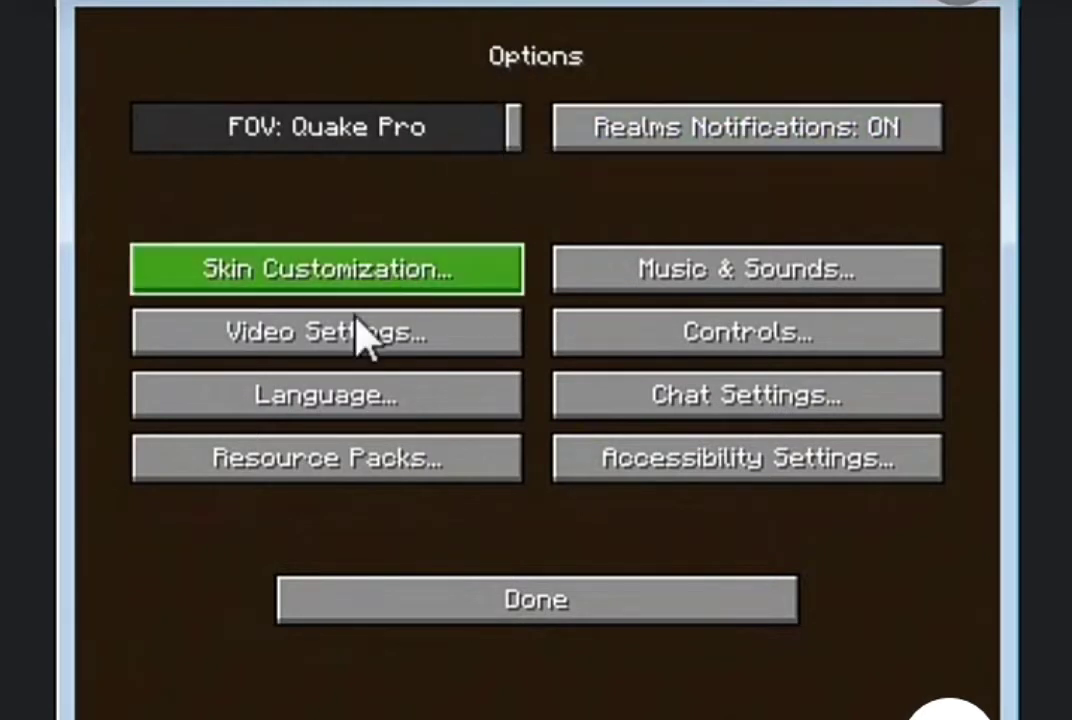
# Open Video Settings, showing Graphics Fast, Render Distance 4 chunks and Max Framerate Unlimited.
pyautogui.click(326, 352)
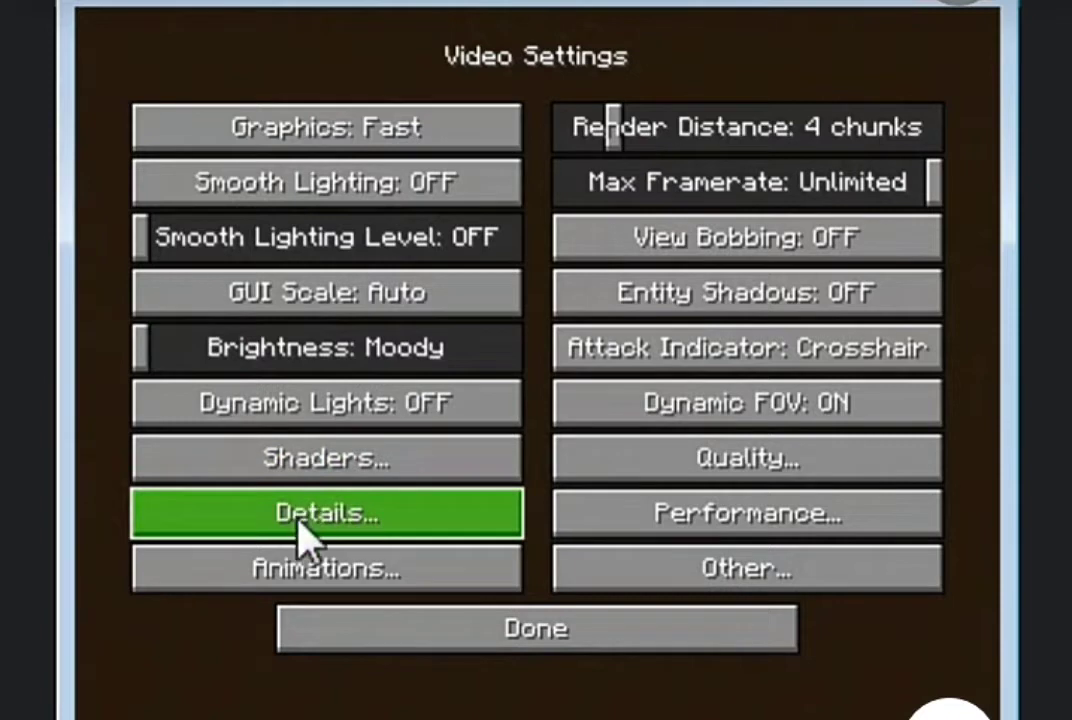
# Open Detail Settings and cycle Trees from Fast through its options back to Default.
pyautogui.click(345, 535)
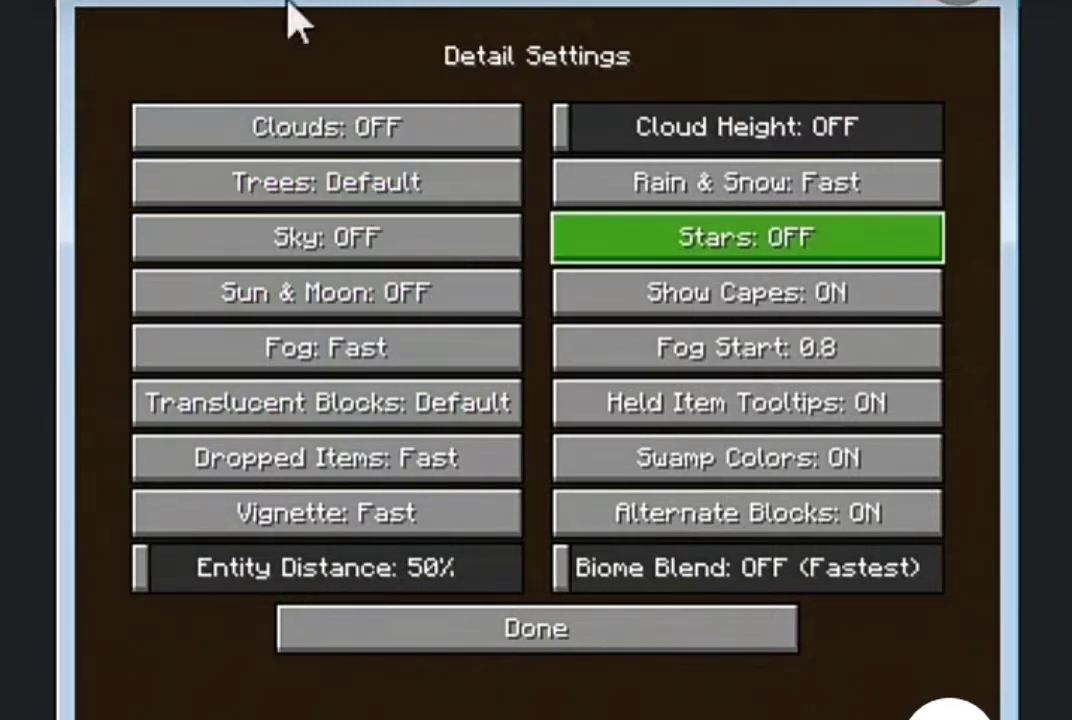
pyautogui.click(365, 190)
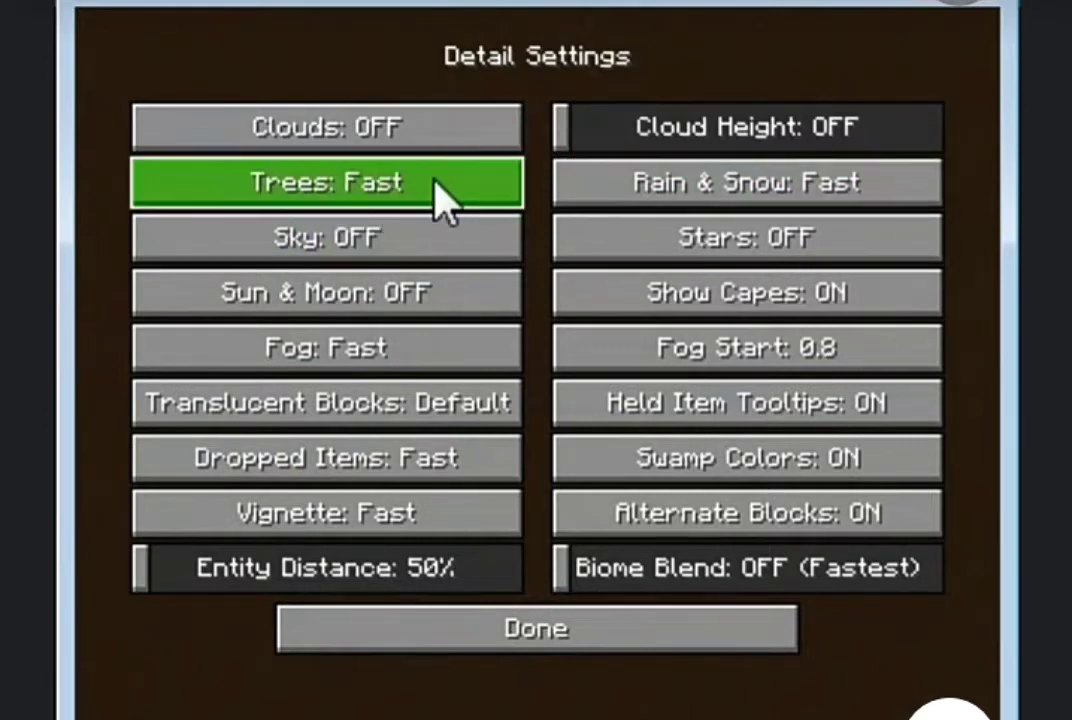
pyautogui.click(435, 198)
pyautogui.click(425, 201)
pyautogui.click(419, 203)
pyautogui.click(419, 203)
pyautogui.click(414, 208)
pyautogui.click(414, 208)
# Cycle the Trees option around once more, finishing on Default.
pyautogui.click(407, 197)
pyautogui.click(392, 204)
pyautogui.click(425, 203)
pyautogui.click(425, 203)
pyautogui.click(425, 203)
pyautogui.click(425, 203)
pyautogui.click(425, 203)
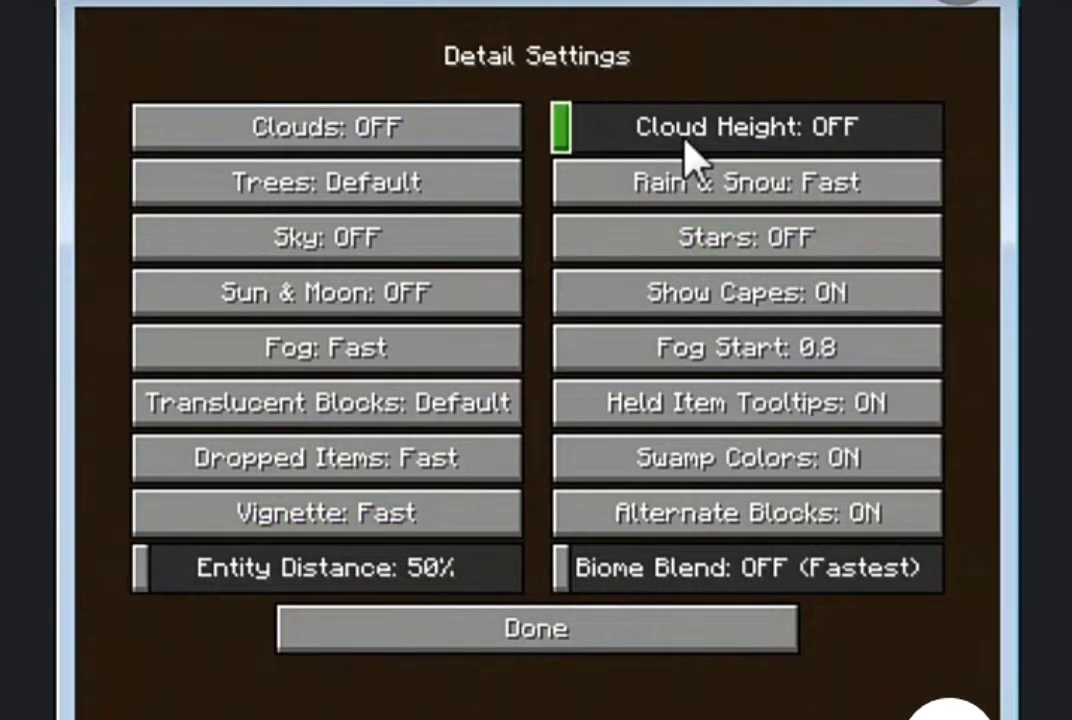
# Cycle Rain & Snow back to Fast and drop Biome Blend from 9x9 to OFF (Fastest).
pyautogui.click(812, 200)
pyautogui.click(818, 194)
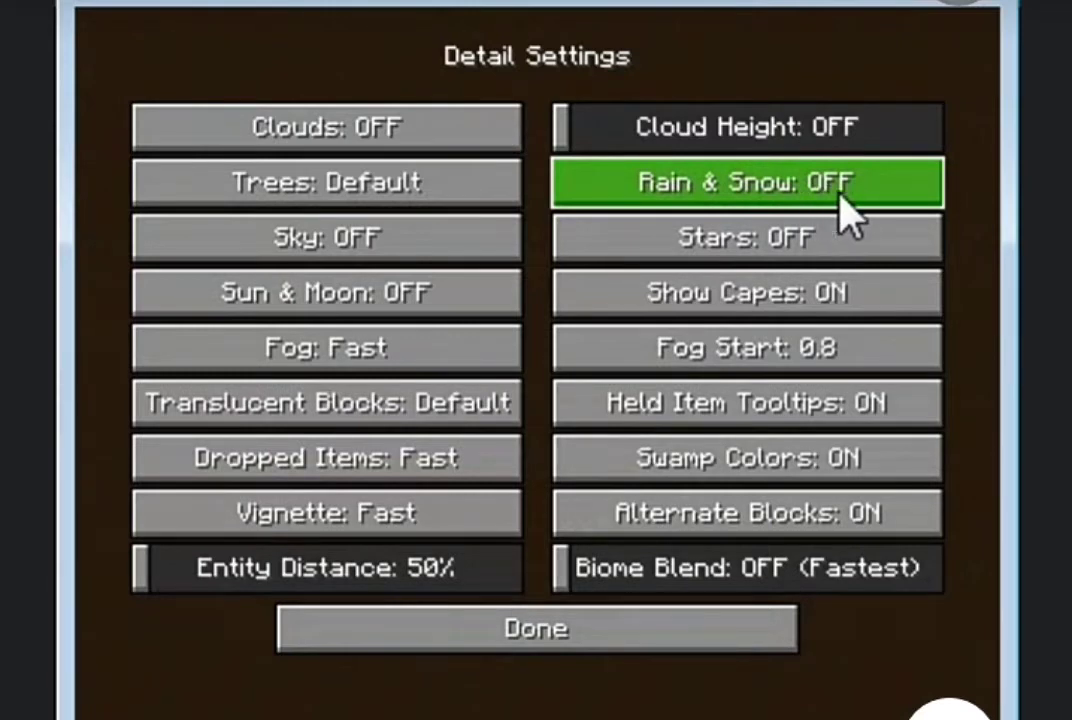
pyautogui.click(812, 199)
pyautogui.click(806, 194)
pyautogui.click(795, 191)
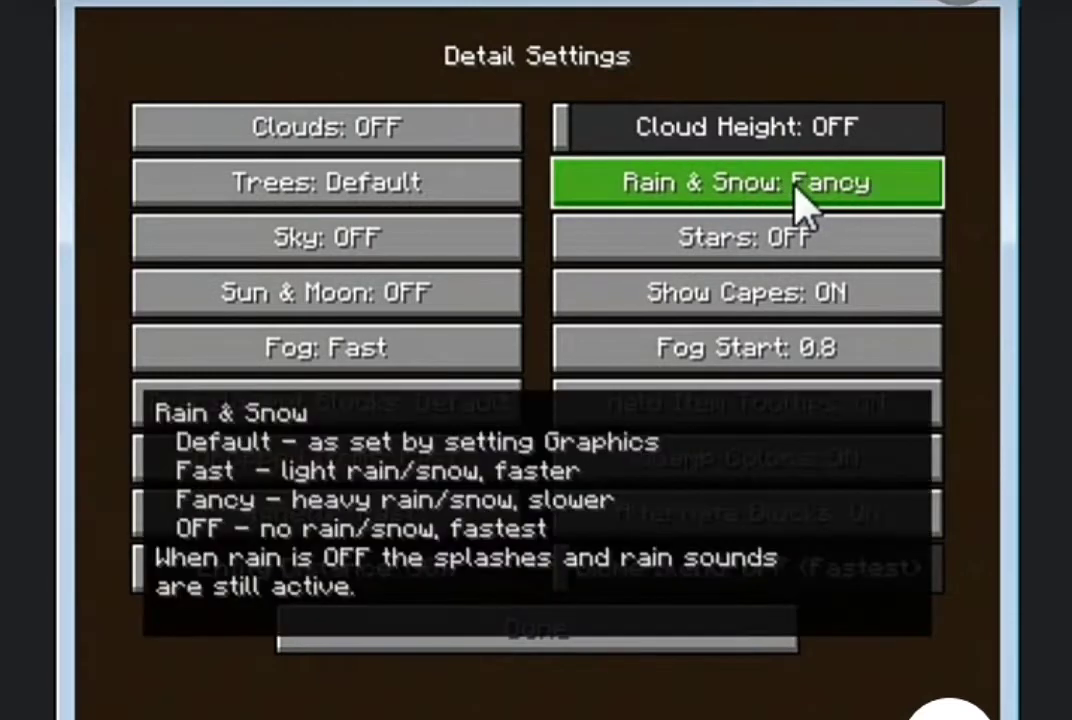
pyautogui.click(797, 192)
pyautogui.click(821, 199)
pyautogui.click(830, 210)
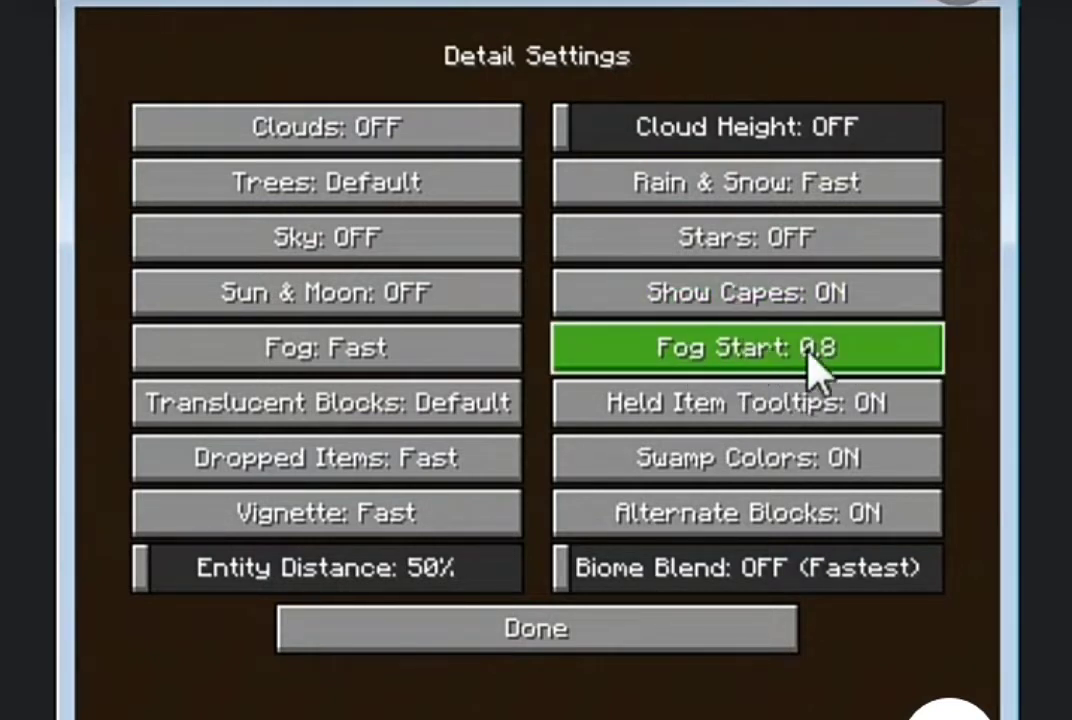
pyautogui.moveTo(801, 350)
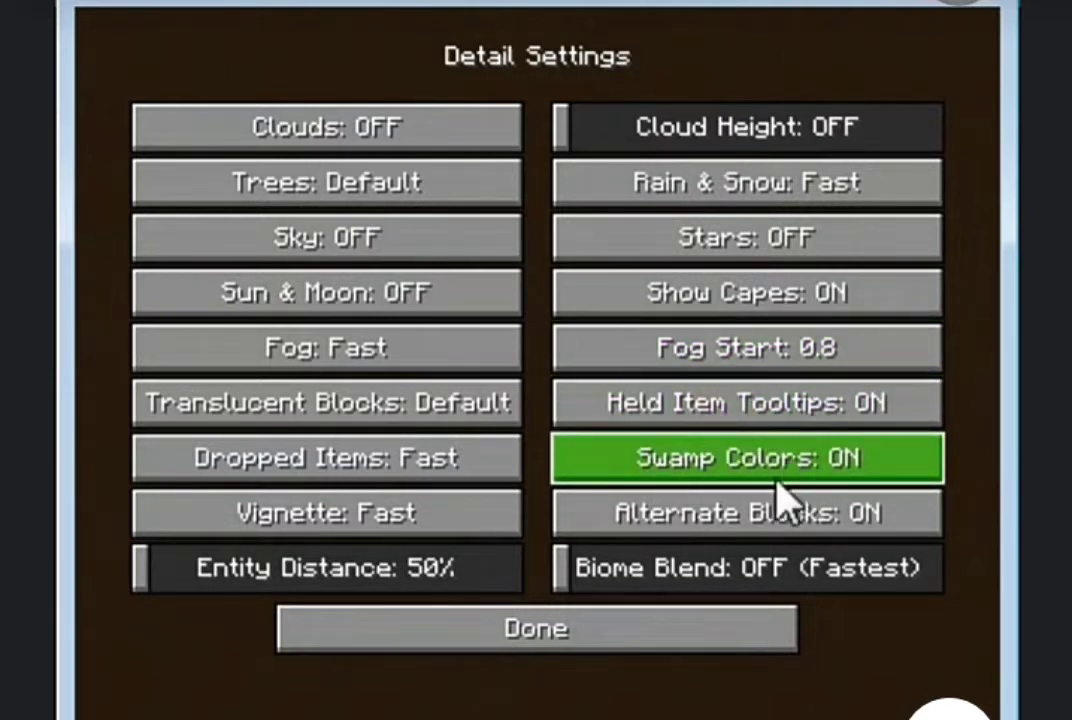
pyautogui.moveTo(669, 573)
pyautogui.mouseDown()
pyautogui.moveTo(749, 558)
pyautogui.moveTo(732, 555)
pyautogui.moveTo(757, 562)
pyautogui.moveTo(740, 572)
pyautogui.moveTo(563, 562)
pyautogui.mouseUp()
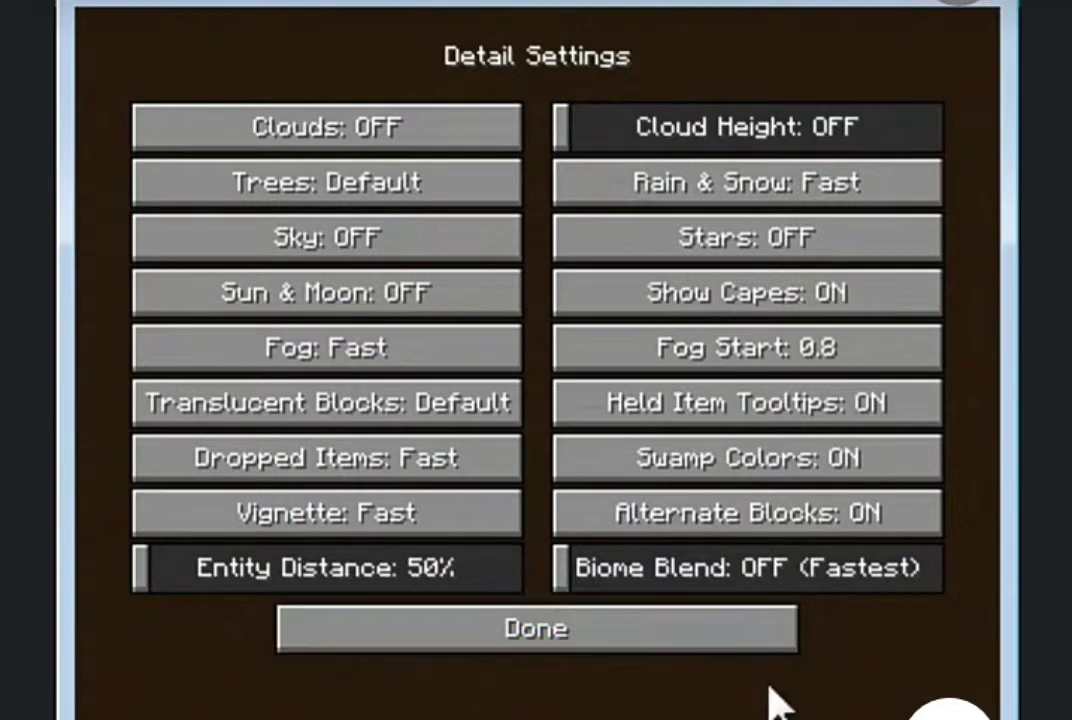
pyautogui.click(593, 643)
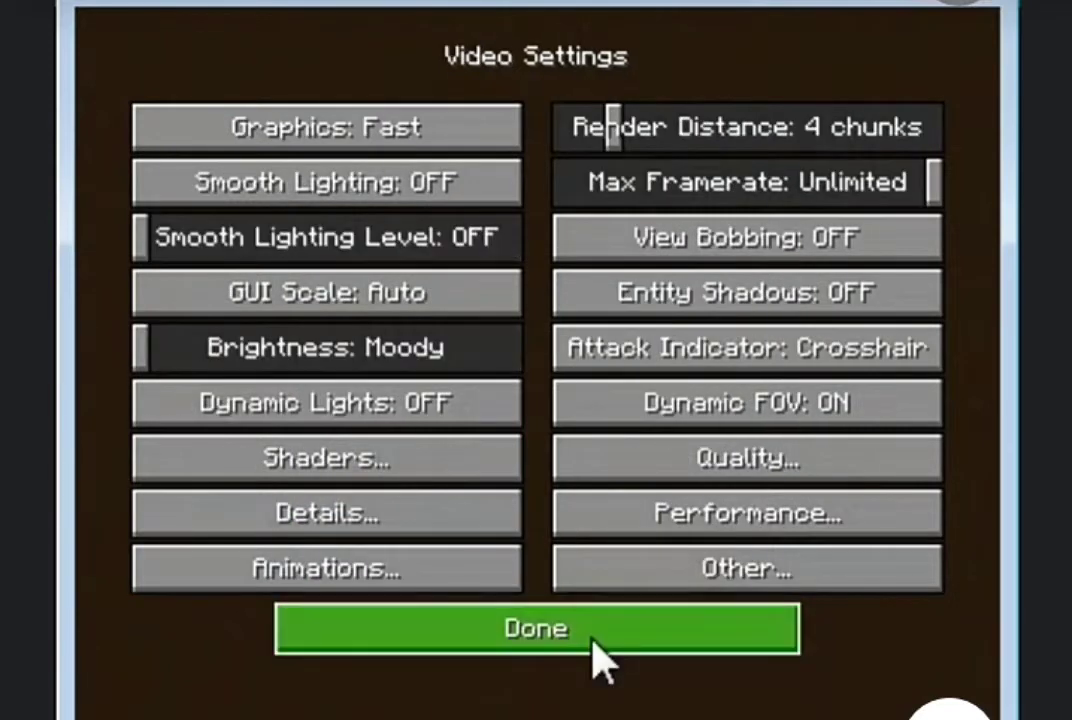
pyautogui.click(738, 530)
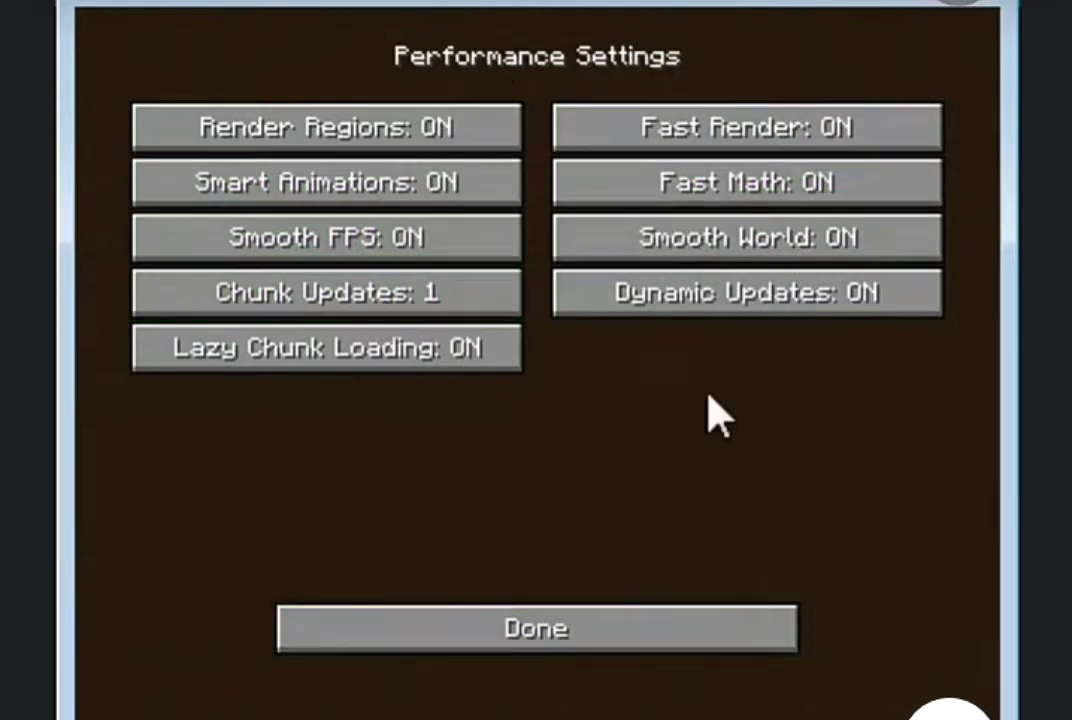
pyautogui.click(649, 629)
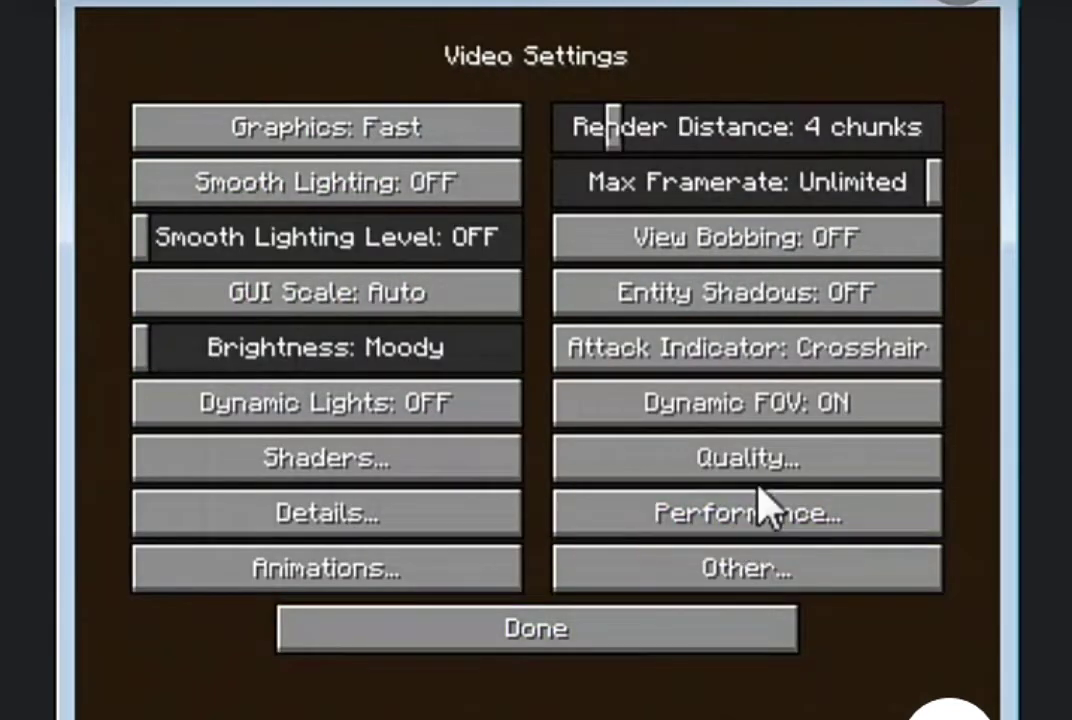
# In Other settings, set Fullscreen Mode to 800x600@60, then return to Video Settings.
pyautogui.click(751, 577)
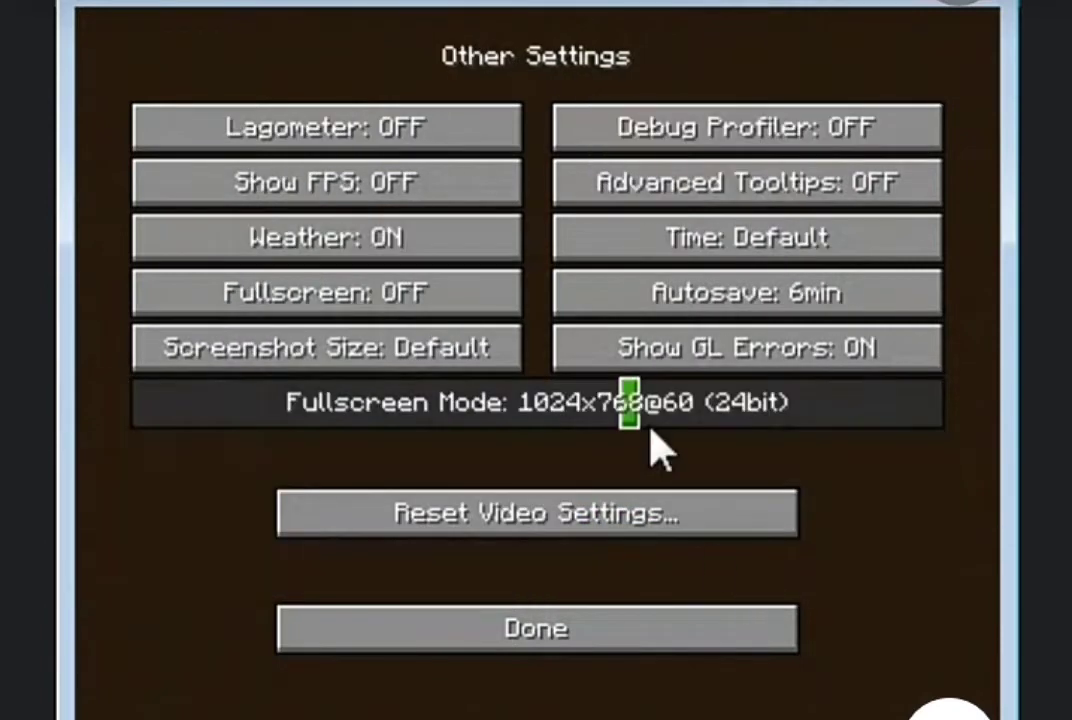
pyautogui.click(528, 632)
pyautogui.click(718, 577)
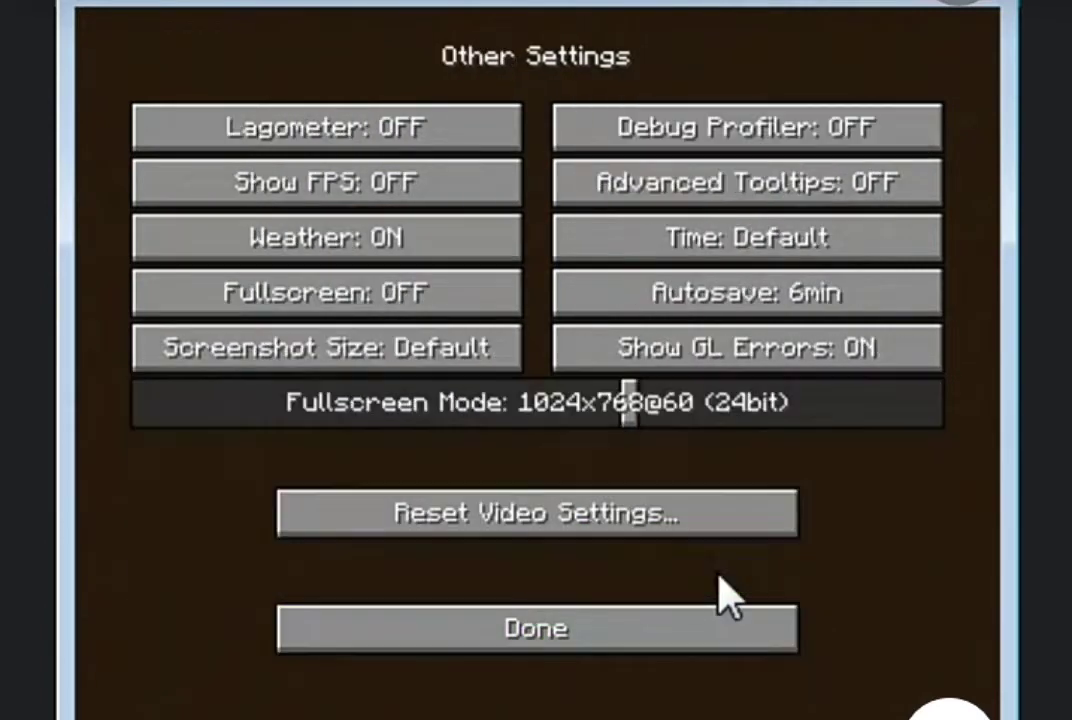
pyautogui.moveTo(620, 410)
pyautogui.mouseDown()
pyautogui.moveTo(567, 450)
pyautogui.moveTo(584, 433)
pyautogui.moveTo(541, 423)
pyautogui.moveTo(520, 432)
pyautogui.moveTo(486, 414)
pyautogui.moveTo(522, 426)
pyautogui.mouseUp()
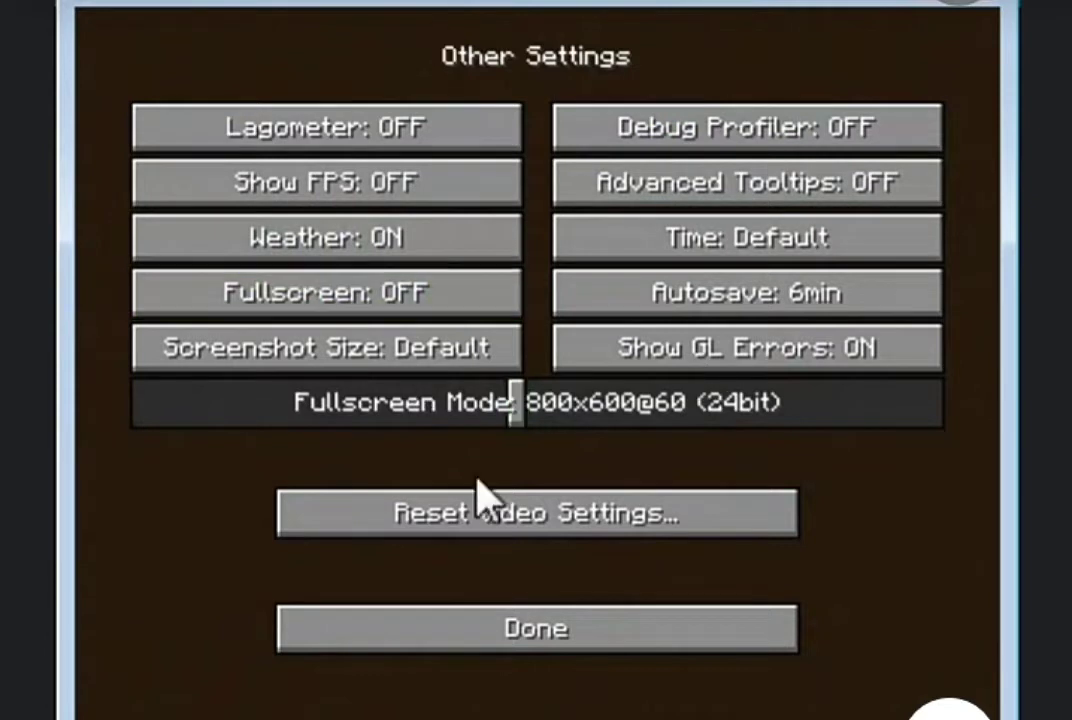
pyautogui.click(486, 645)
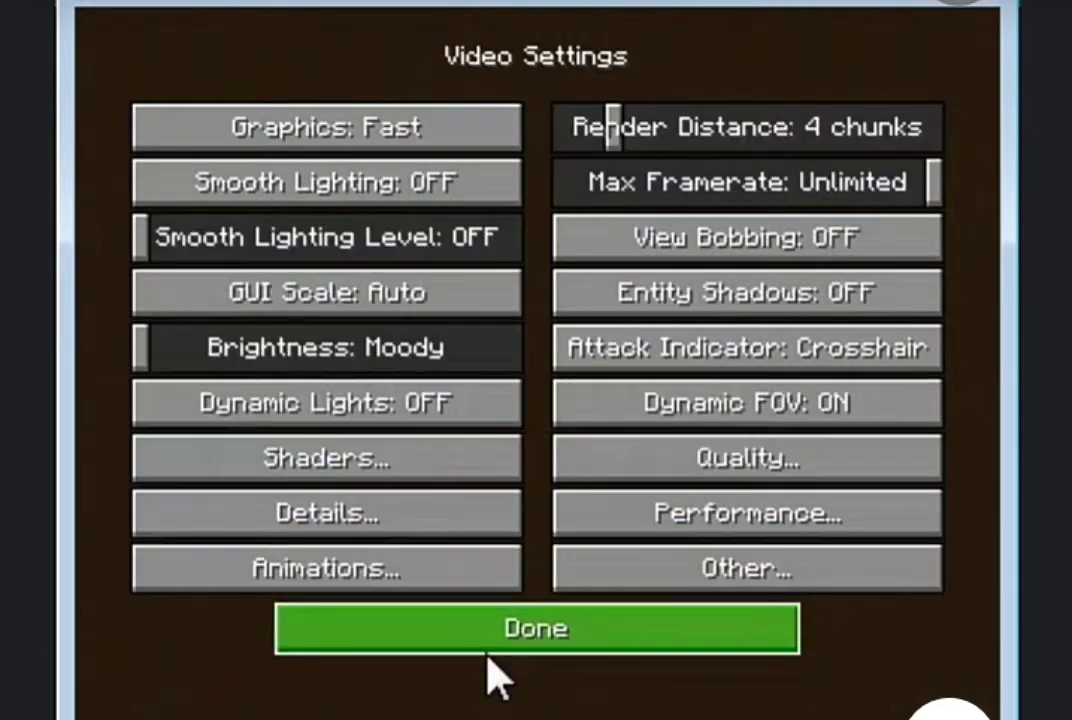
pyautogui.click(418, 592)
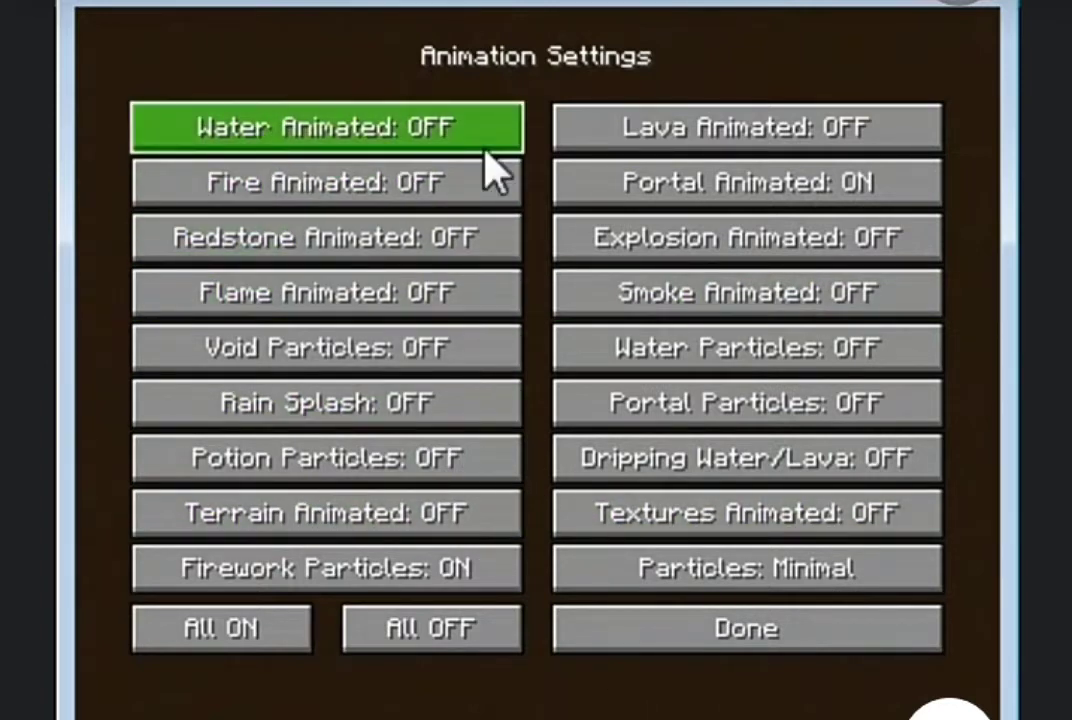
pyautogui.click(781, 640)
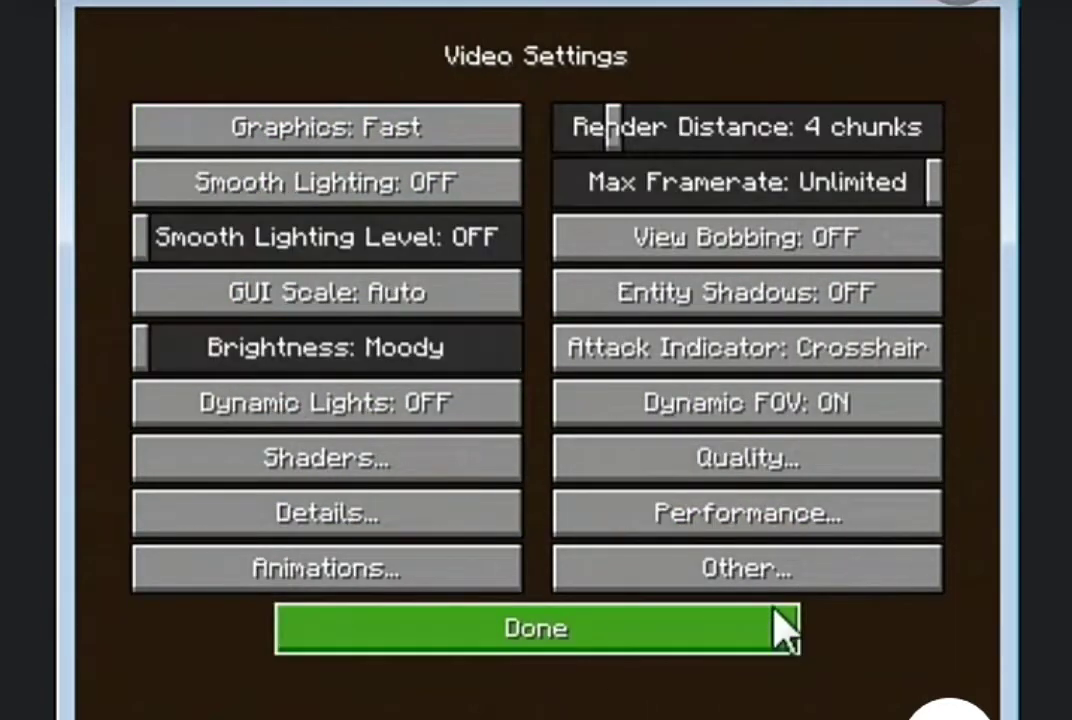
# Sweep Render Distance up to 16 chunks, then settle it at 5 chunks.
pyautogui.click(628, 145)
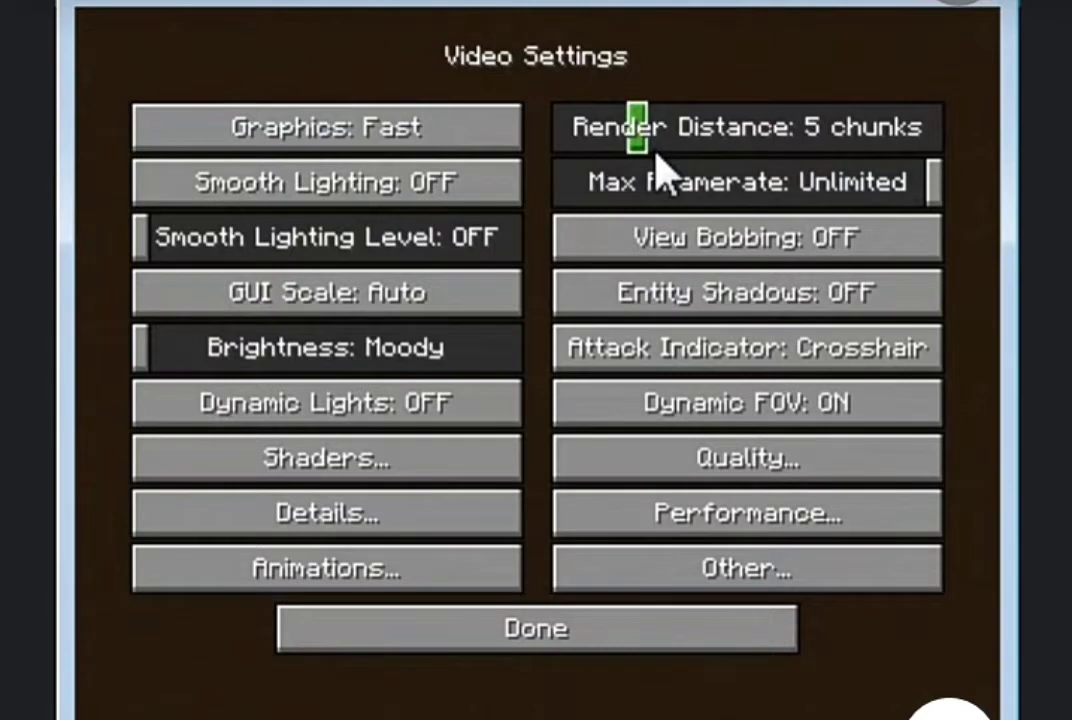
pyautogui.moveTo(657, 158)
pyautogui.mouseDown()
pyautogui.moveTo(687, 170)
pyautogui.moveTo(812, 145)
pyautogui.mouseUp()
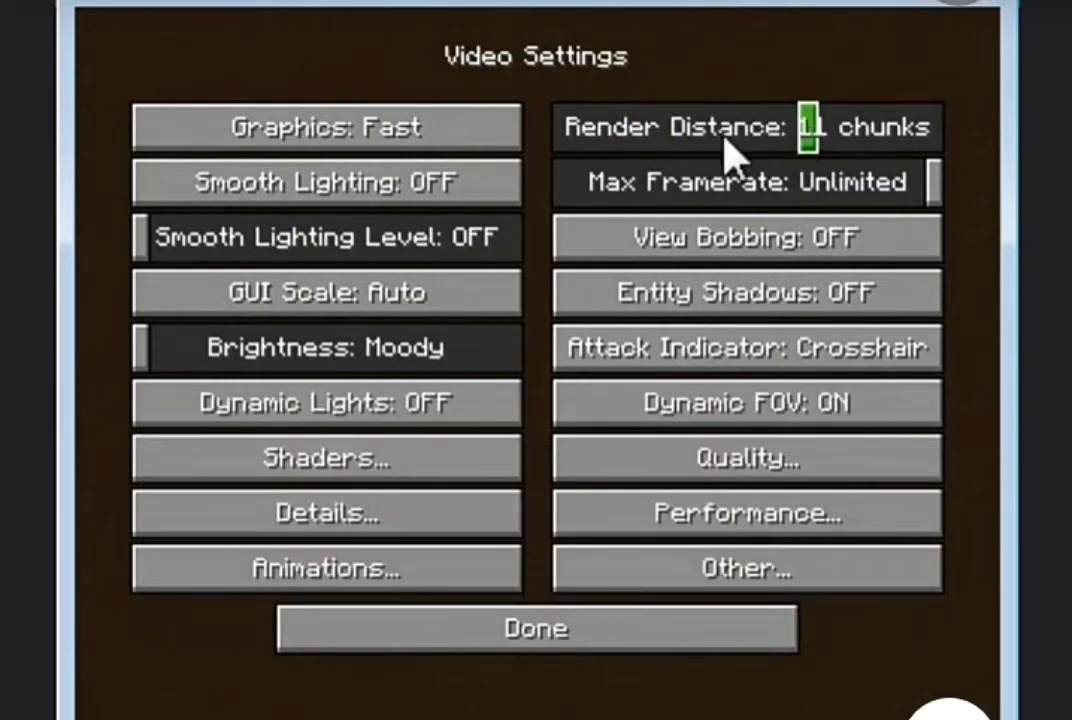
pyautogui.moveTo(728, 155); pyautogui.dragTo(680, 160)
pyautogui.moveTo(818, 150)
pyautogui.mouseDown()
pyautogui.moveTo(760, 135)
pyautogui.moveTo(818, 150)
pyautogui.mouseUp()
pyautogui.moveTo(824, 153)
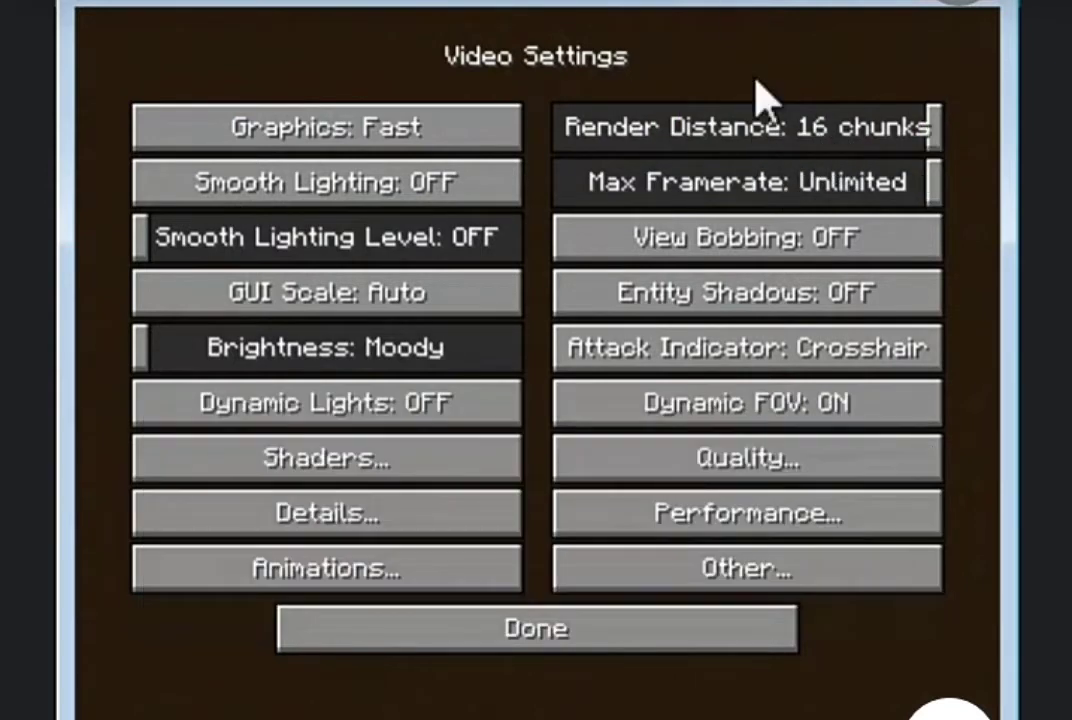
pyautogui.moveTo(781, 140)
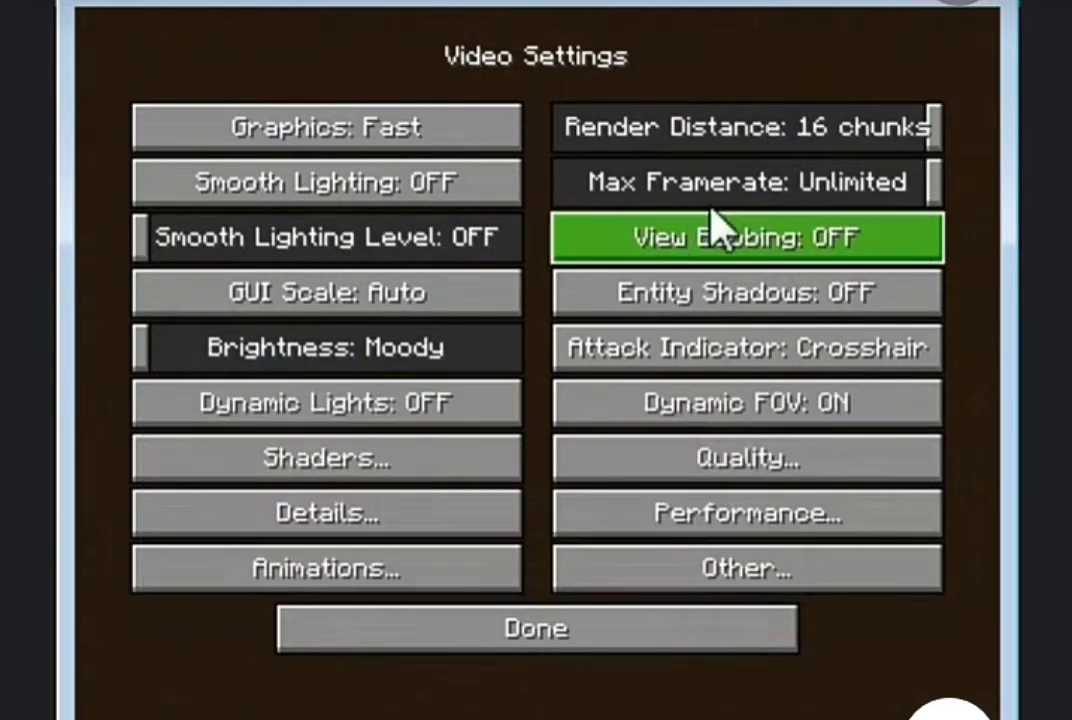
pyautogui.moveTo(820, 135); pyautogui.dragTo(660, 150)
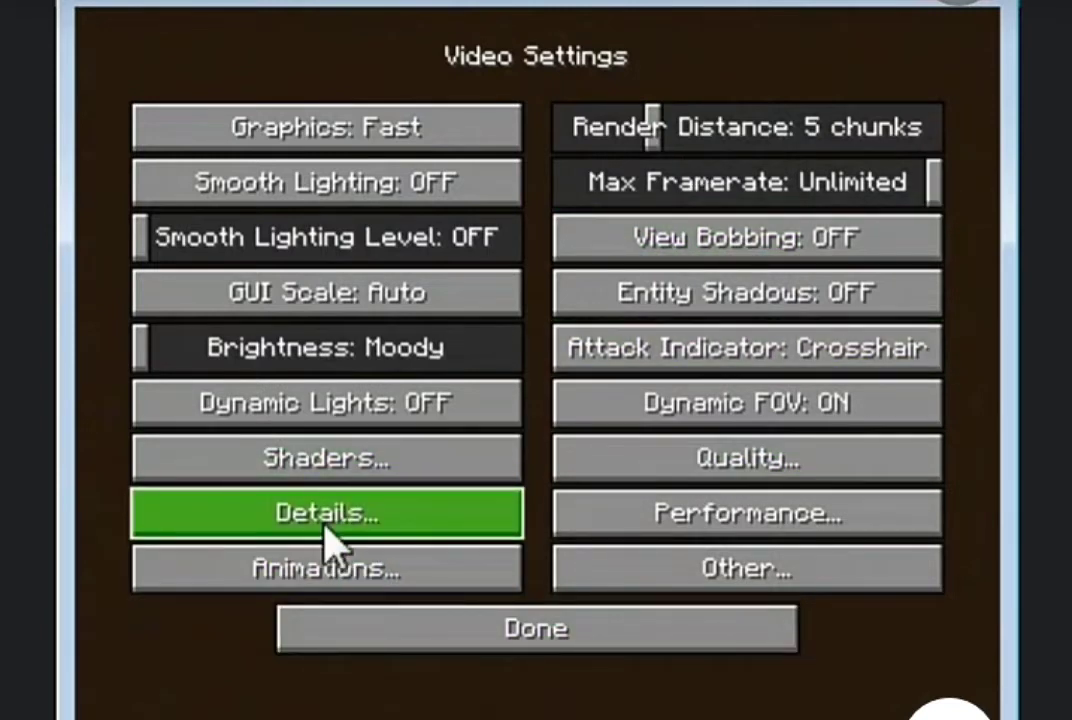
pyautogui.click(743, 483)
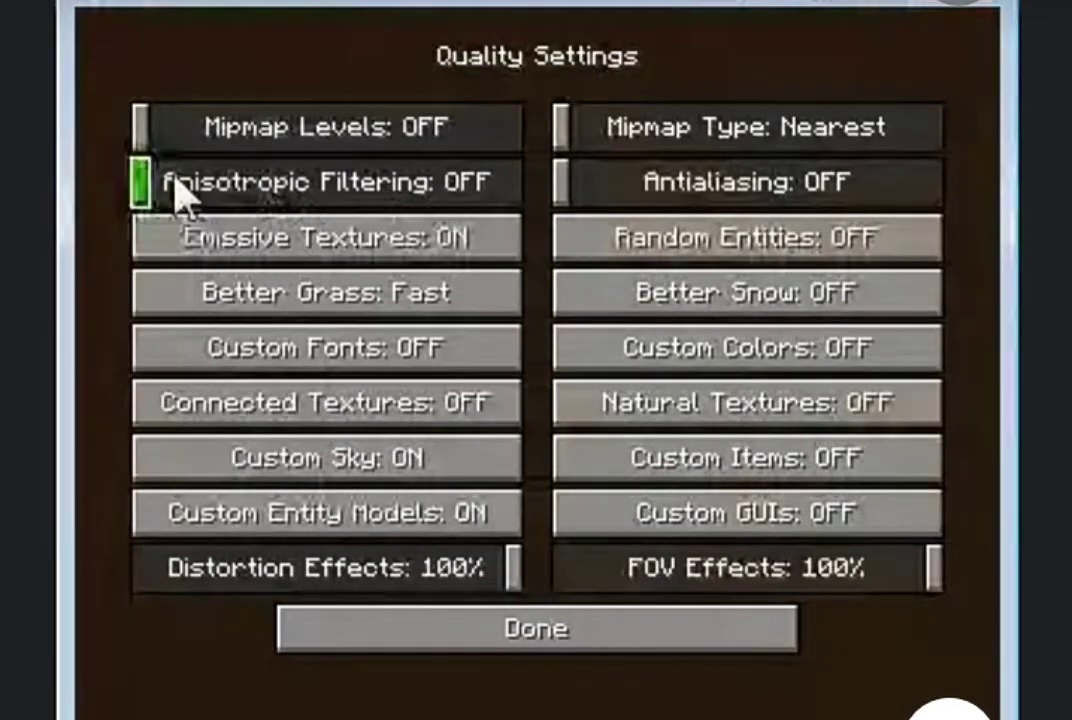
pyautogui.moveTo(388, 258)
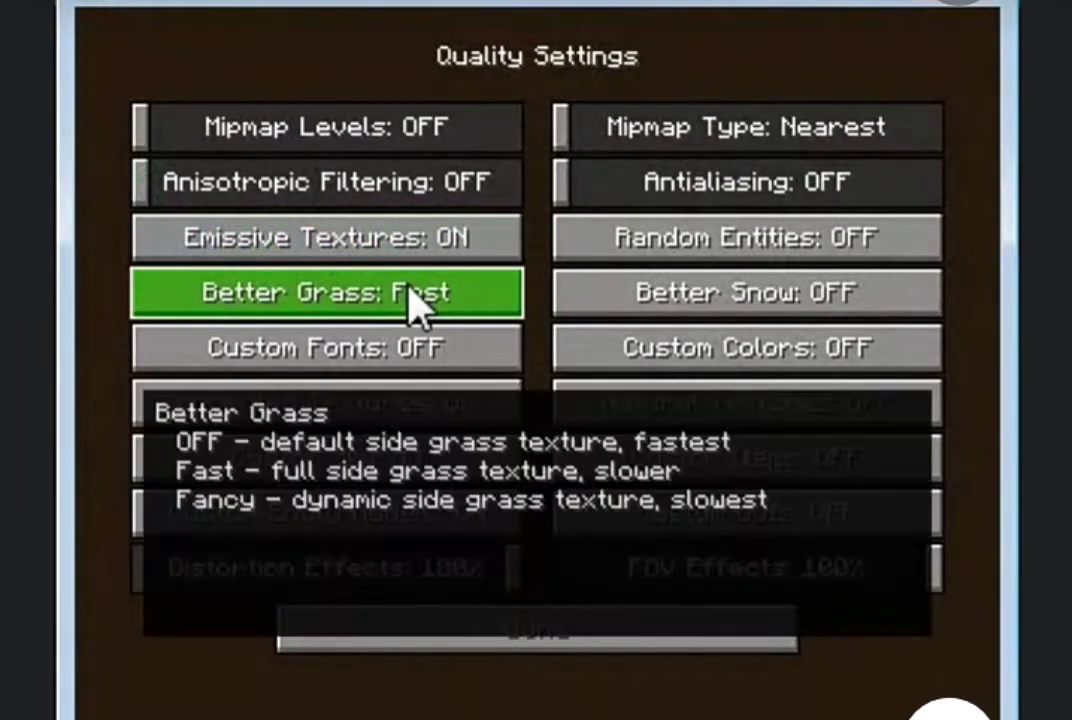
pyautogui.moveTo(409, 302)
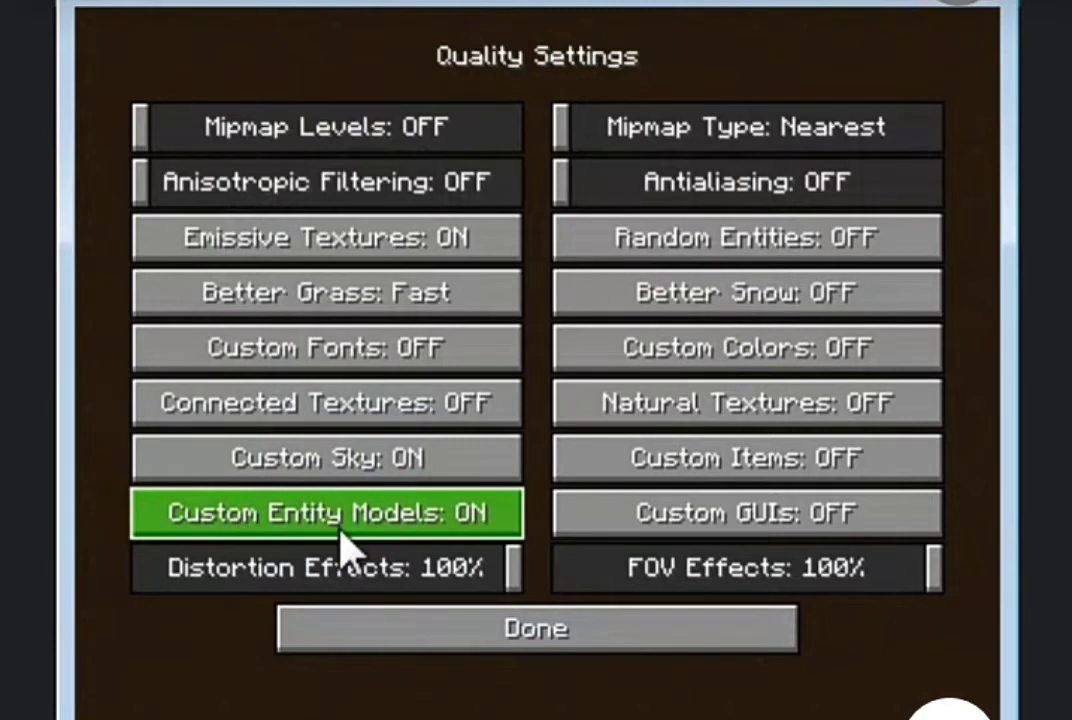
pyautogui.moveTo(395, 484)
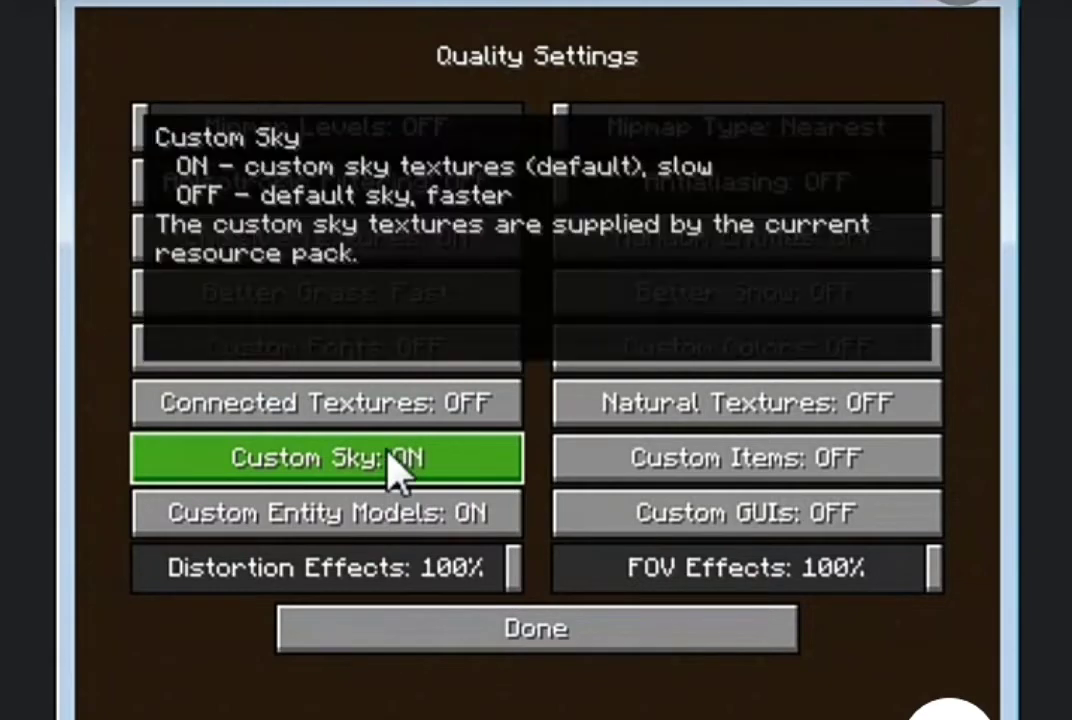
# Turn Custom Sky OFF and keep Mipmap Type at Nearest after trying Linear.
pyautogui.click(392, 460)
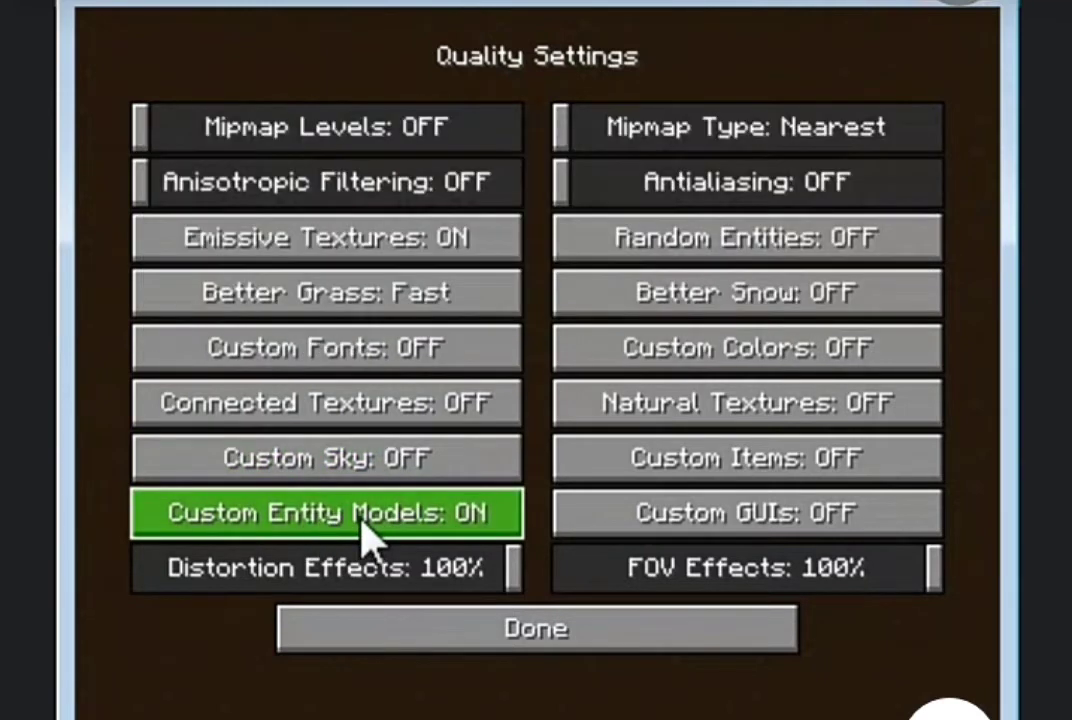
pyautogui.moveTo(368, 535)
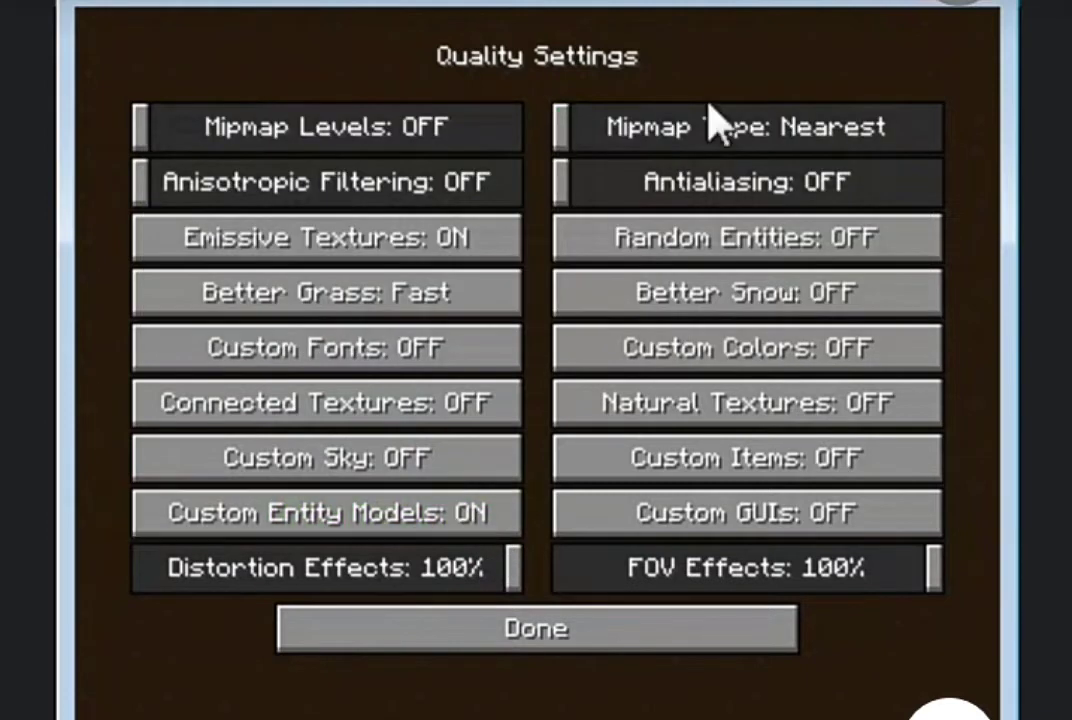
pyautogui.click(713, 125)
pyautogui.moveTo(720, 132); pyautogui.dragTo(580, 95)
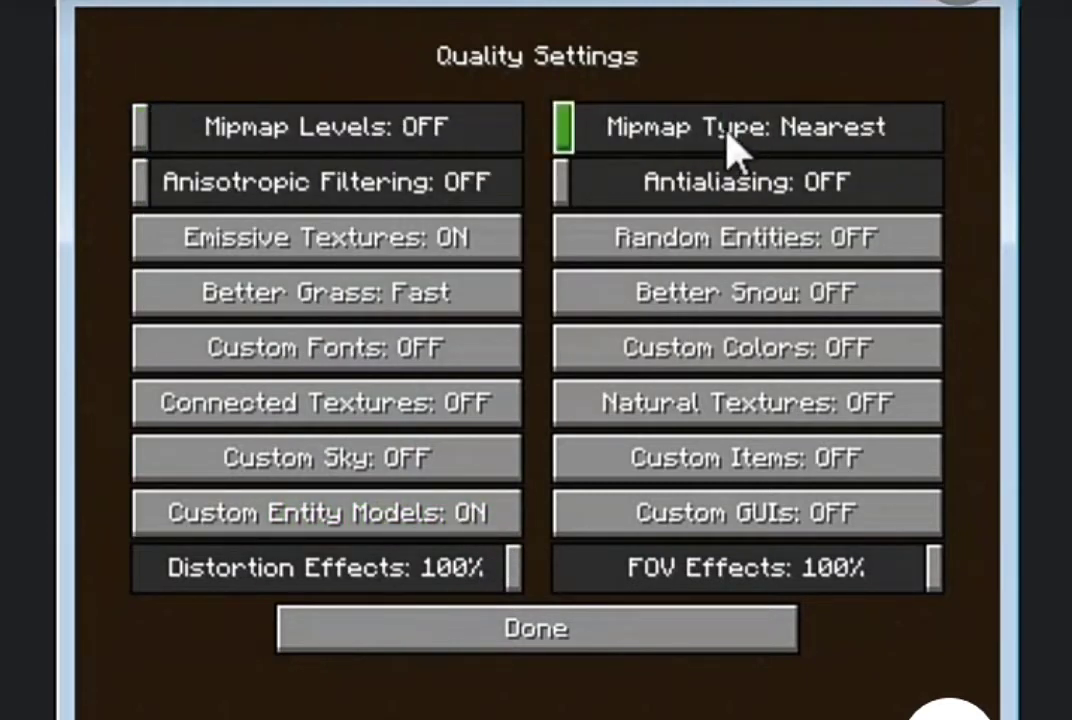
# Drop FOV Effects to Off, then restore it to 100%.
pyautogui.moveTo(708, 202)
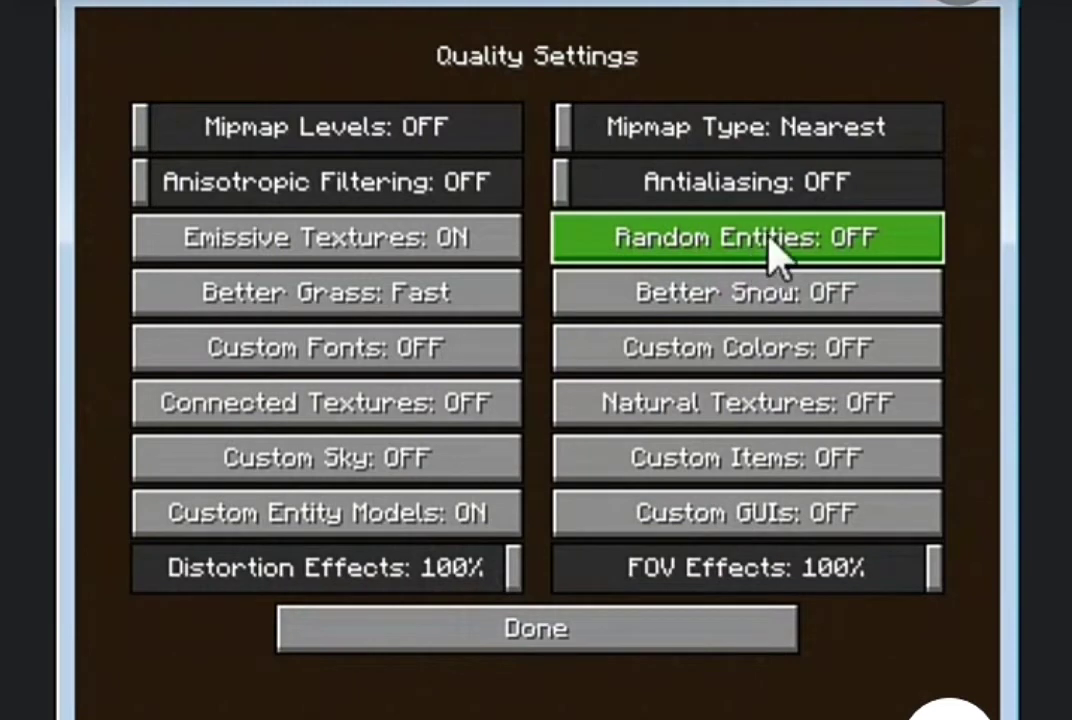
pyautogui.moveTo(753, 252)
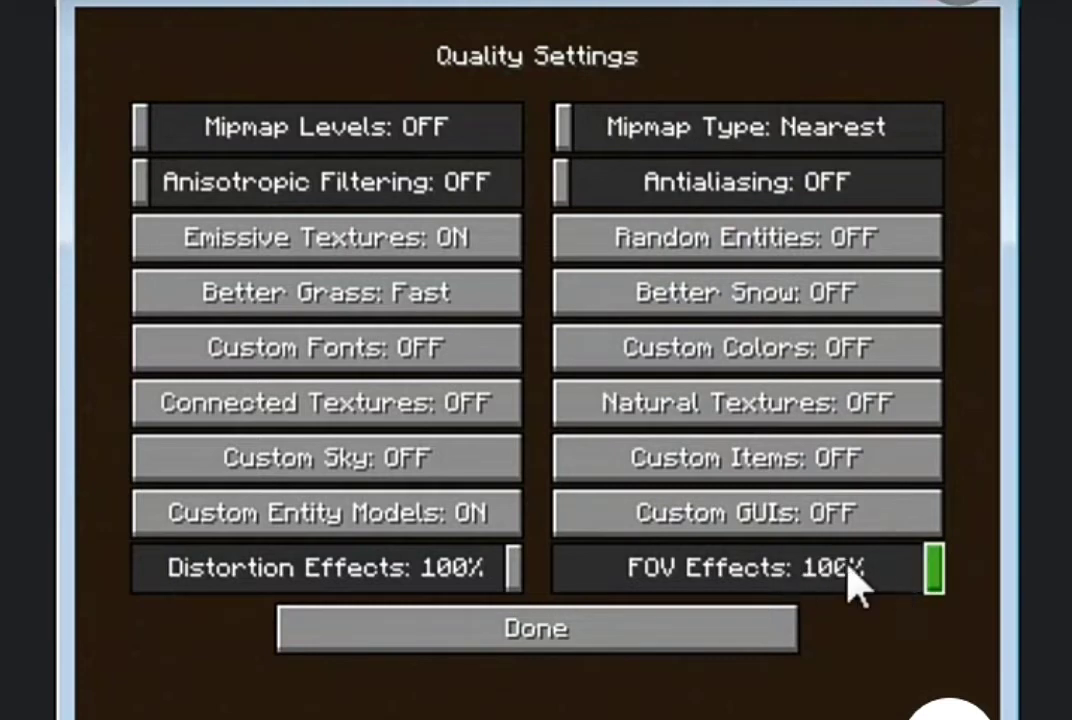
pyautogui.moveTo(906, 570)
pyautogui.mouseDown()
pyautogui.moveTo(615, 541)
pyautogui.moveTo(543, 574)
pyautogui.mouseUp()
pyautogui.moveTo(622, 578); pyautogui.dragTo(935, 570)
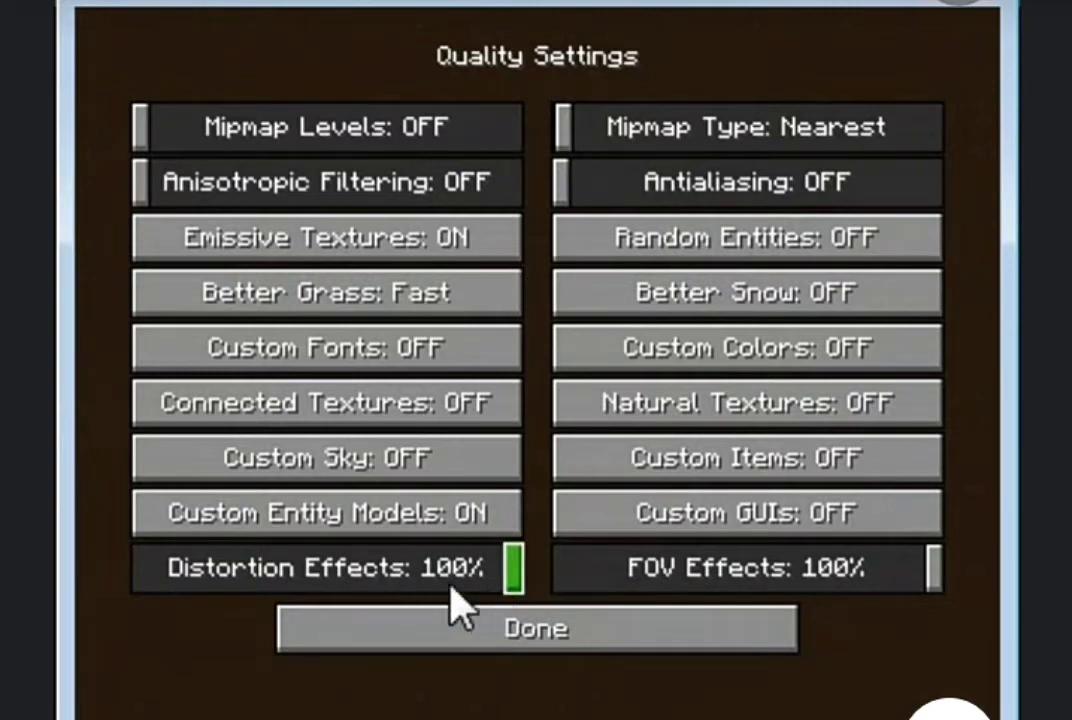
# Close Quality Settings and Video Settings, landing back on the Options screen.
pyautogui.click(512, 632)
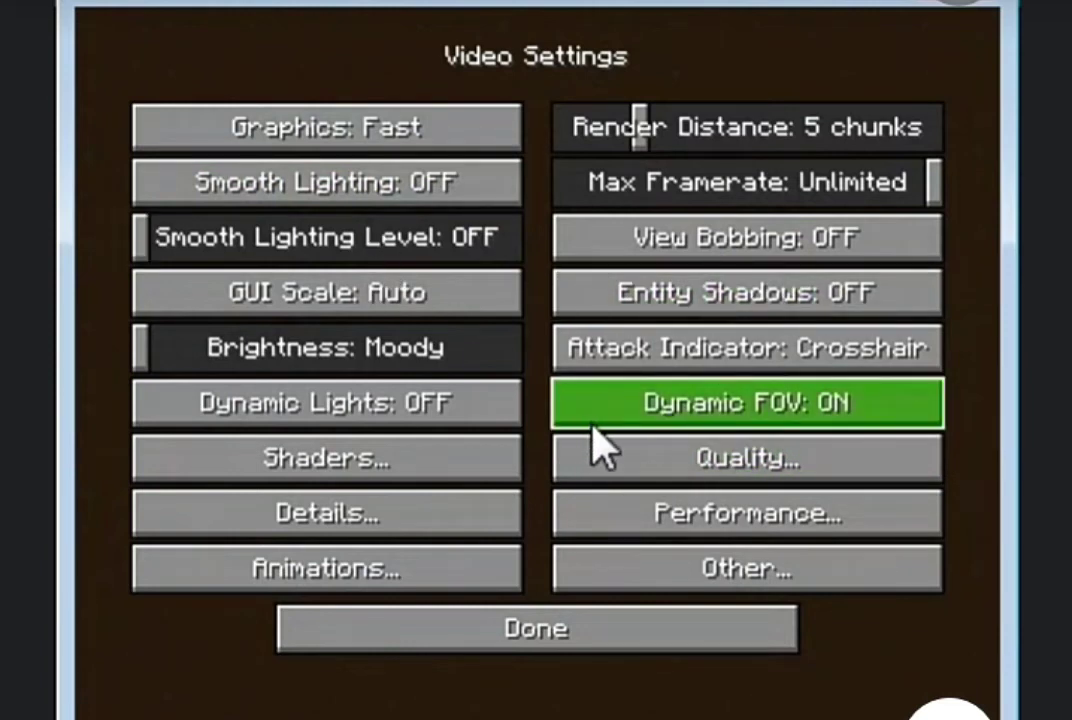
pyautogui.moveTo(593, 428)
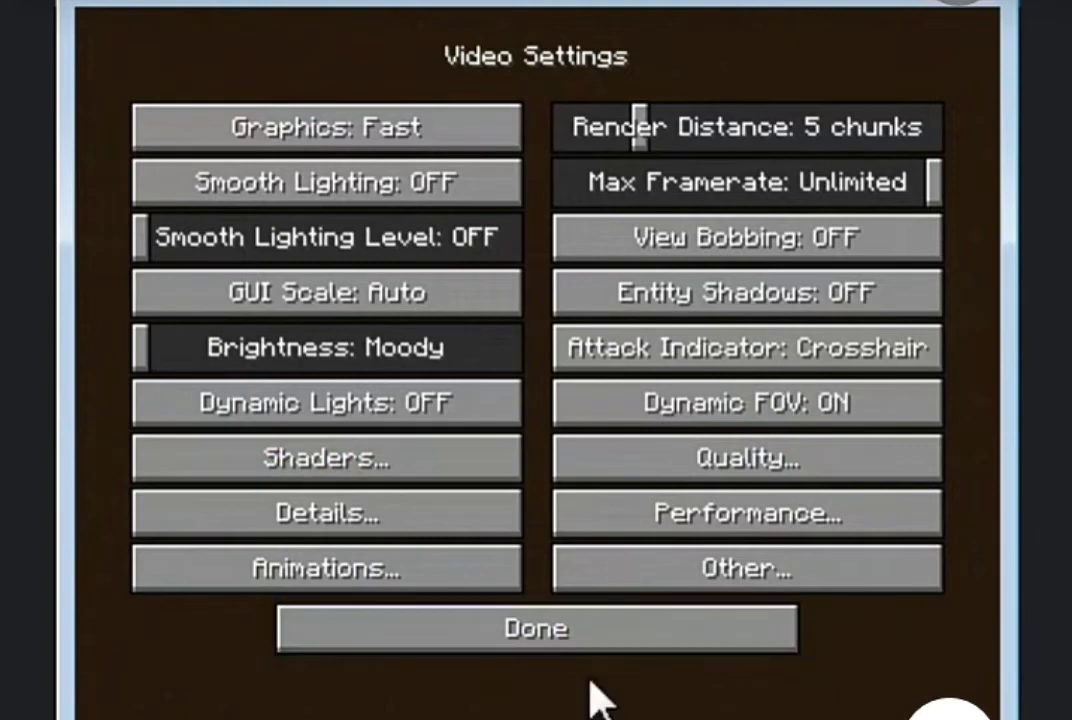
pyautogui.click(591, 640)
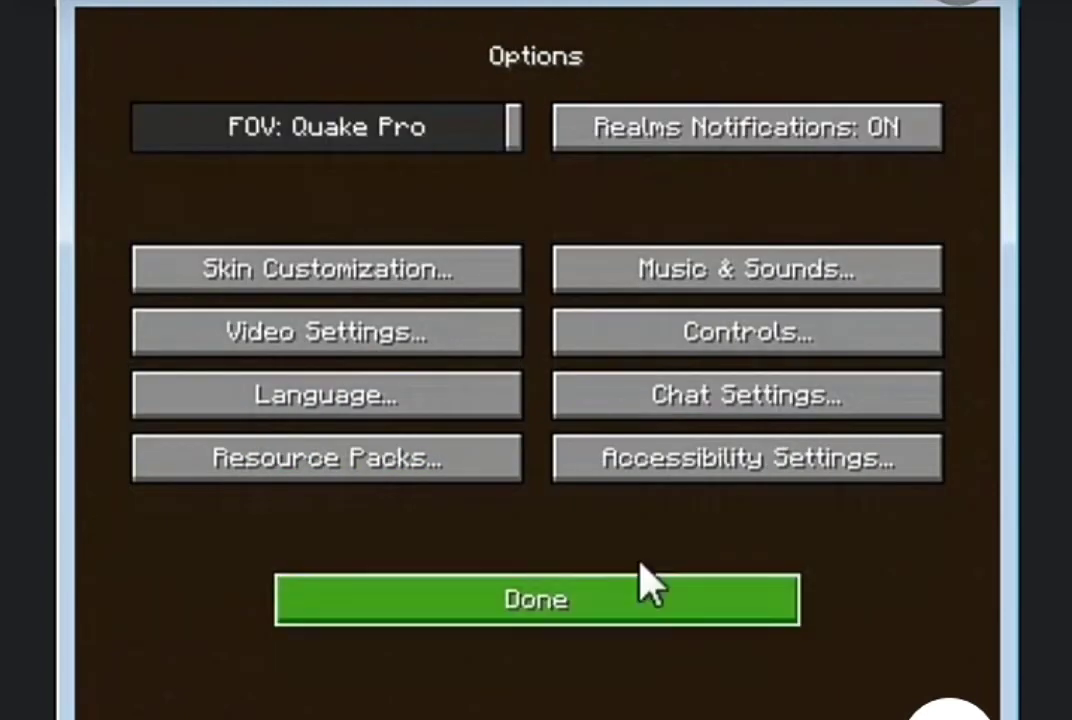
# Return to the title screen, open Singleplayer, and scroll the world list to My creative.
pyautogui.click(575, 620)
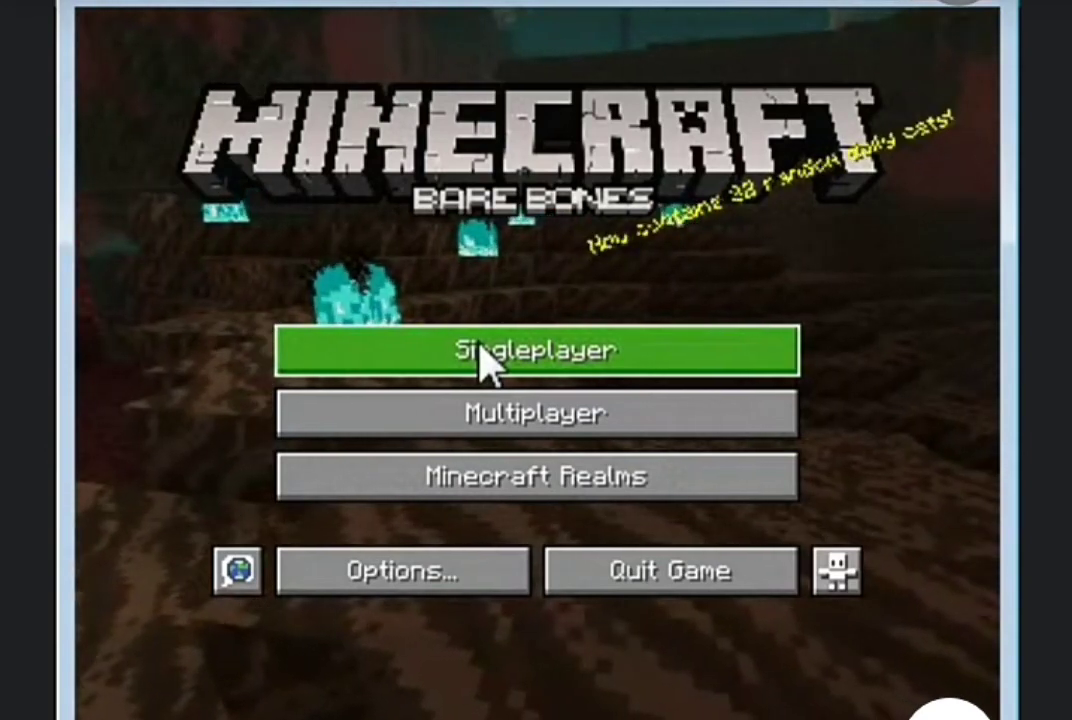
pyautogui.click(372, 365)
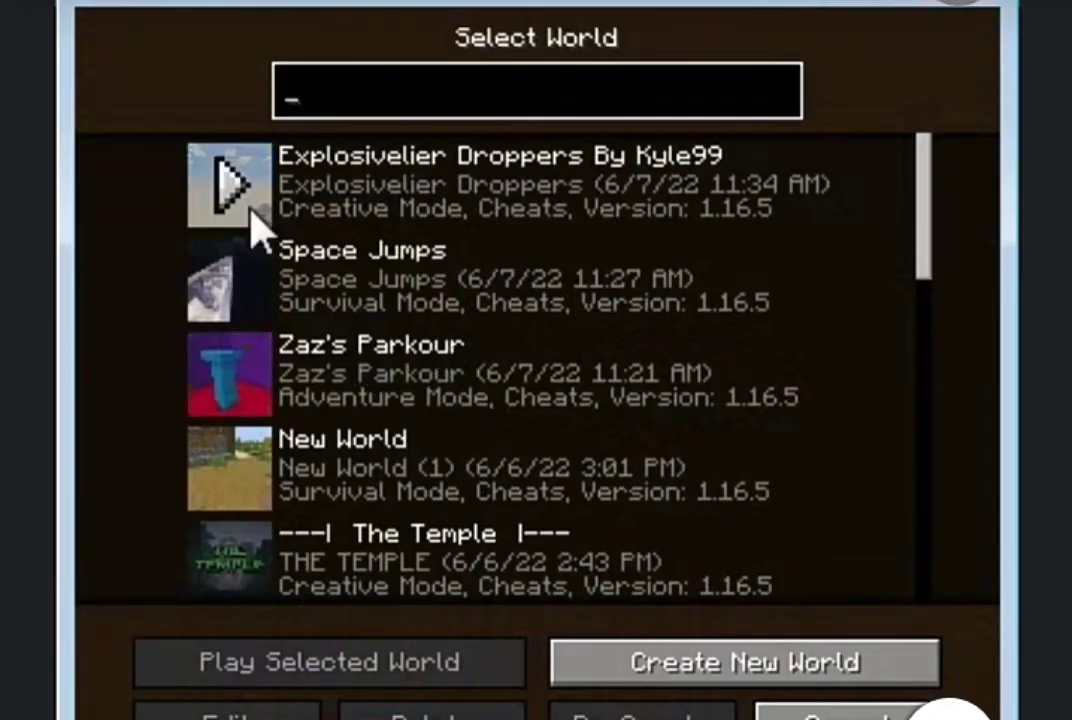
pyautogui.scroll(-3, 245, 500)
pyautogui.scroll(-4, 245, 505)
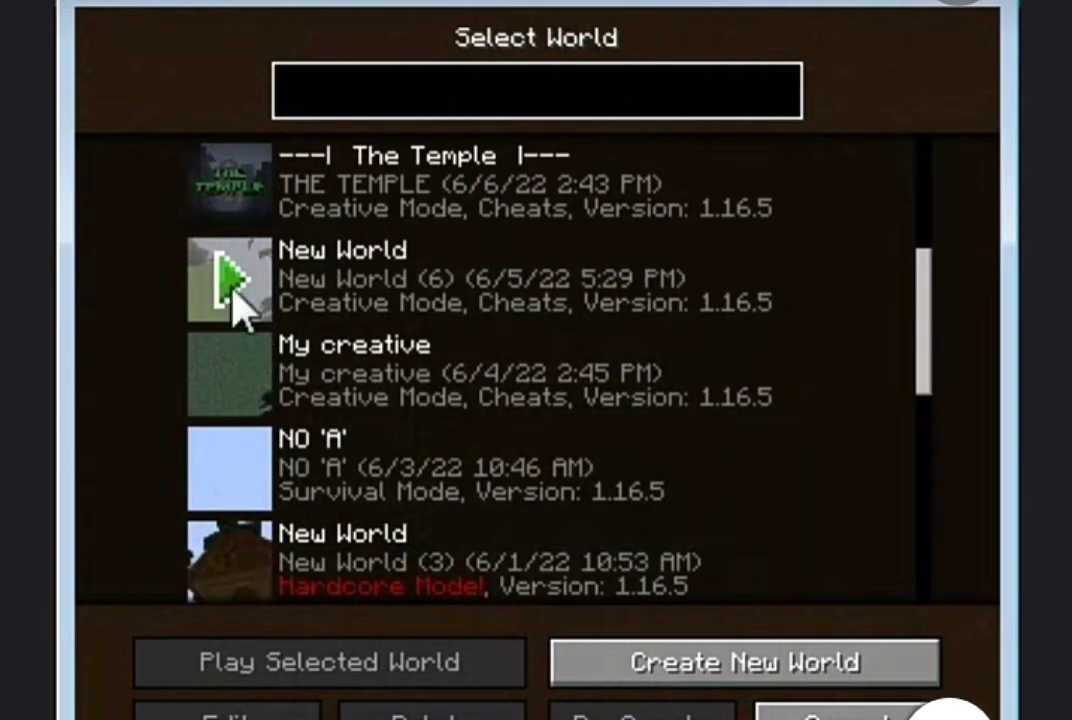
# Play the My creative world and wait until it loads to the Game Menu.
pyautogui.click(247, 385)
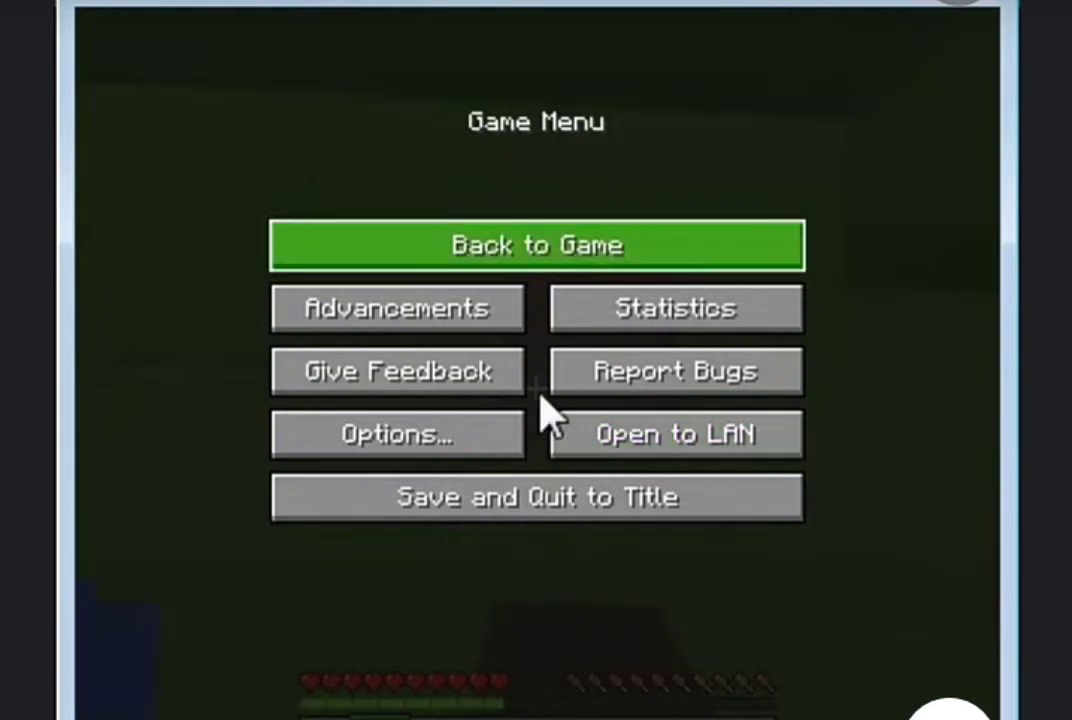
# Resume the world with the F3 frame-rate overlay, break tall grass and walk east across the plains.
pyautogui.press('Escape')
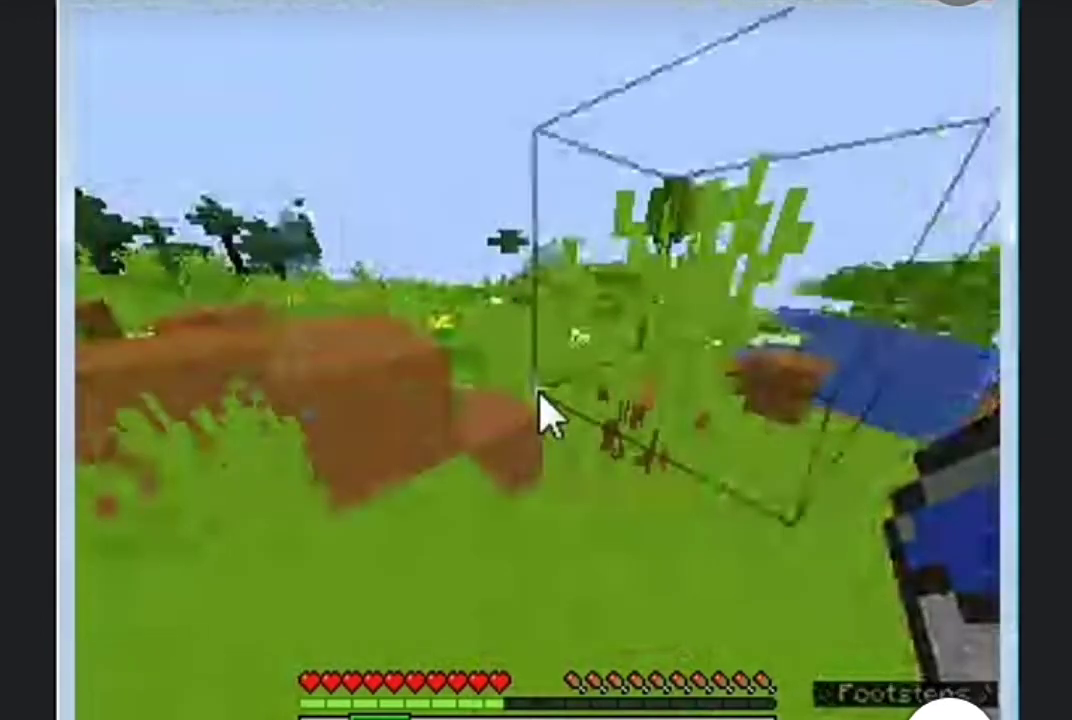
pyautogui.press('F3')
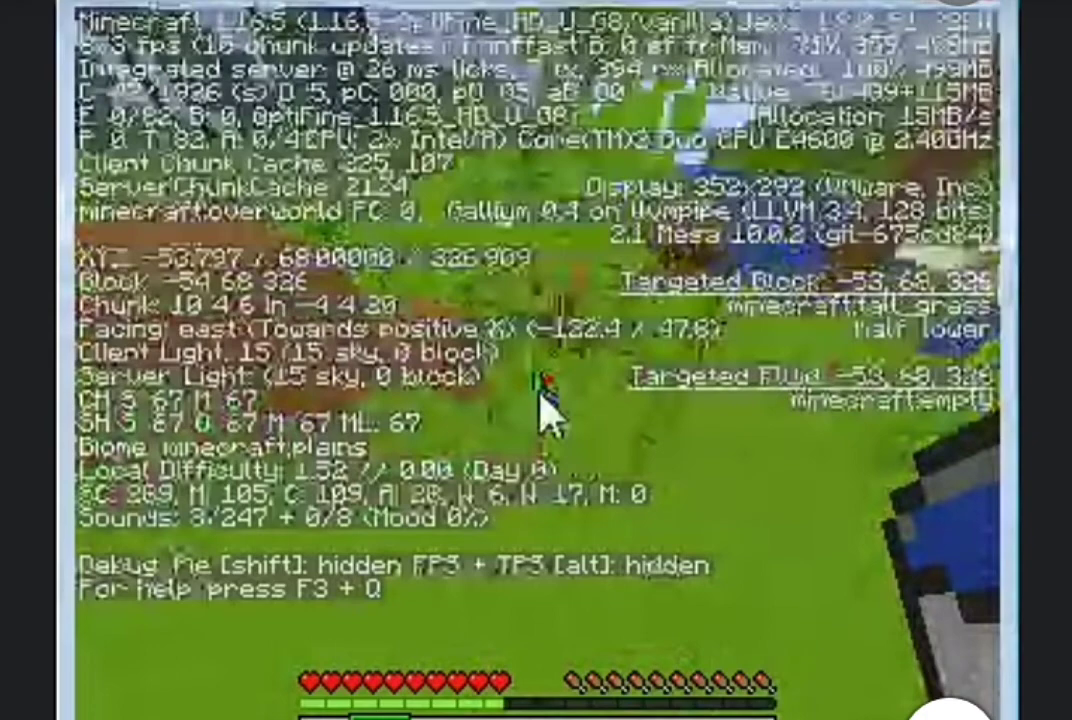
pyautogui.click(541, 395)
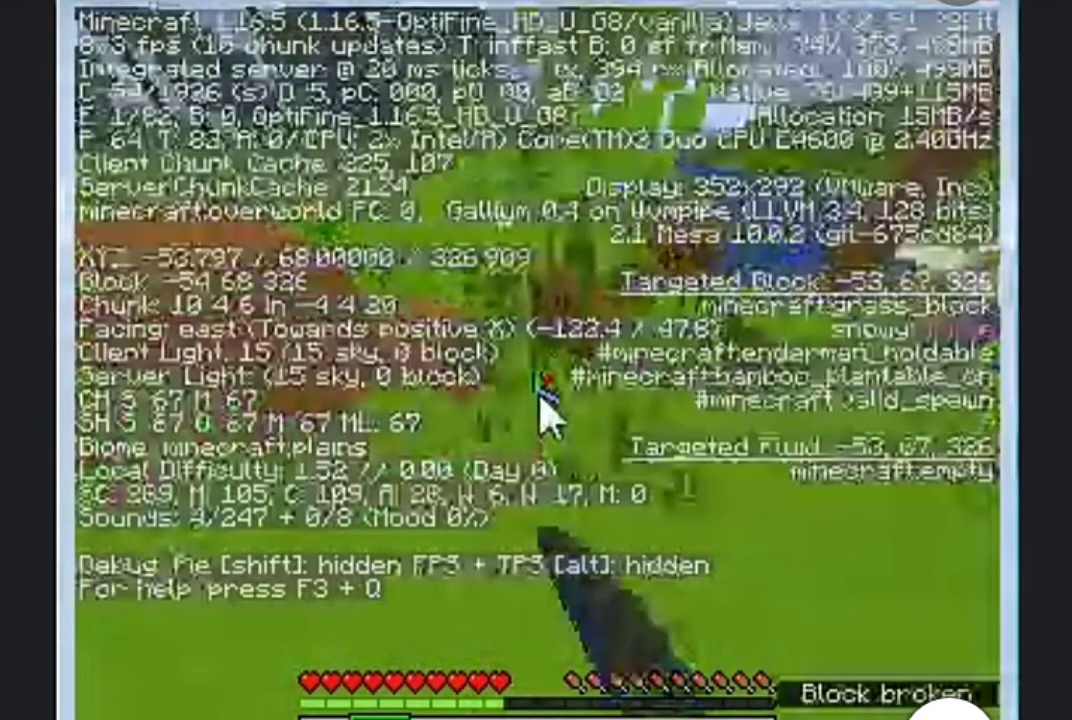
pyautogui.press('w')
pyautogui.press('w')
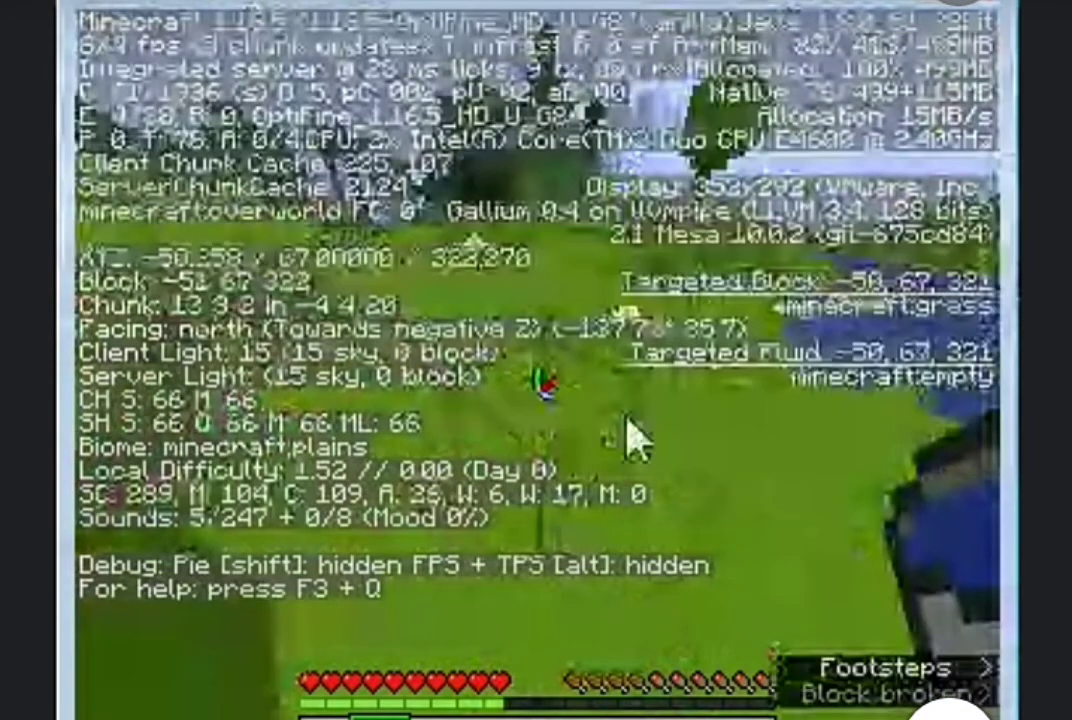
pyautogui.press('w')
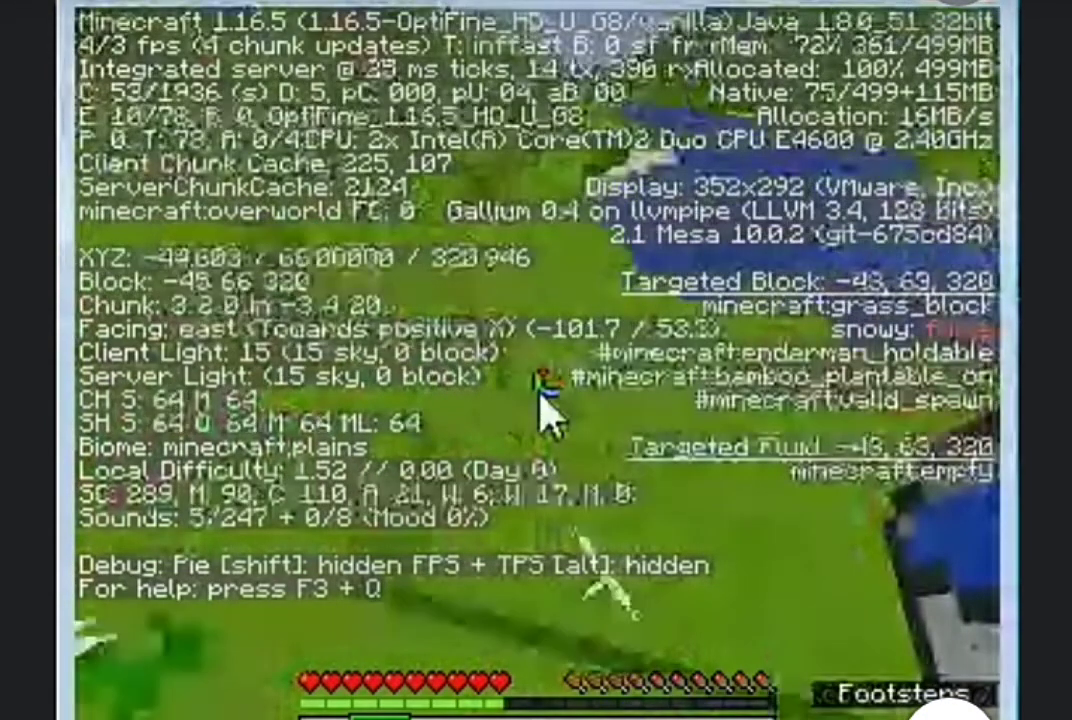
pyautogui.press('w')
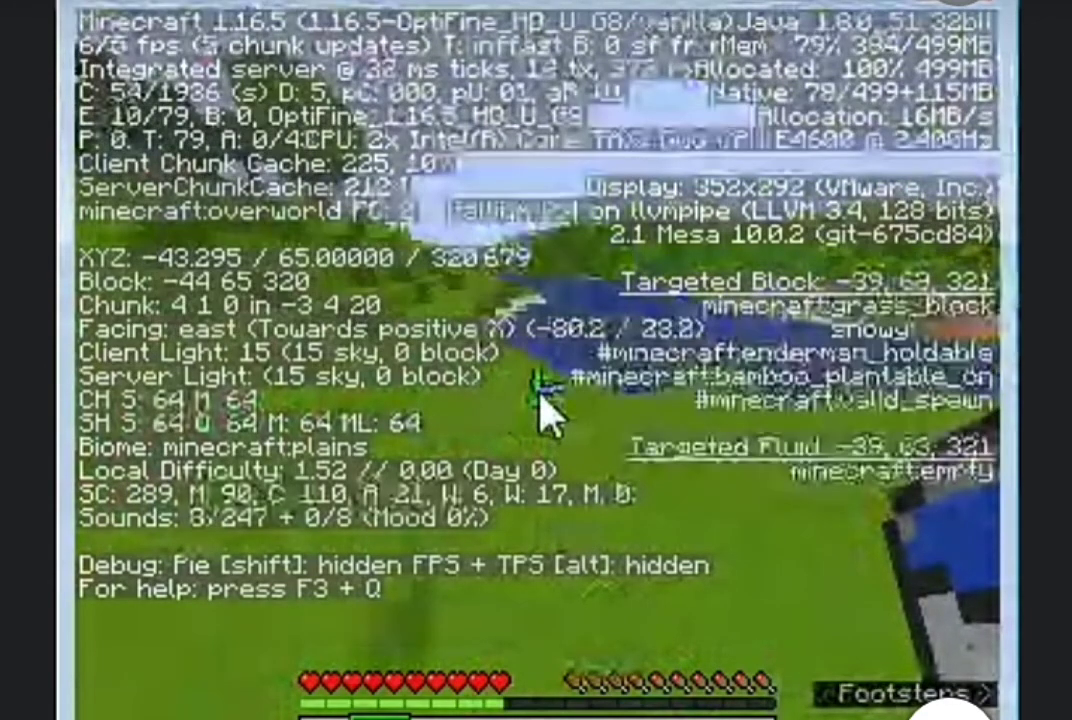
# Lower the field of view from Quake Pro to 90 in Options and resume playing.
pyautogui.press('Escape')
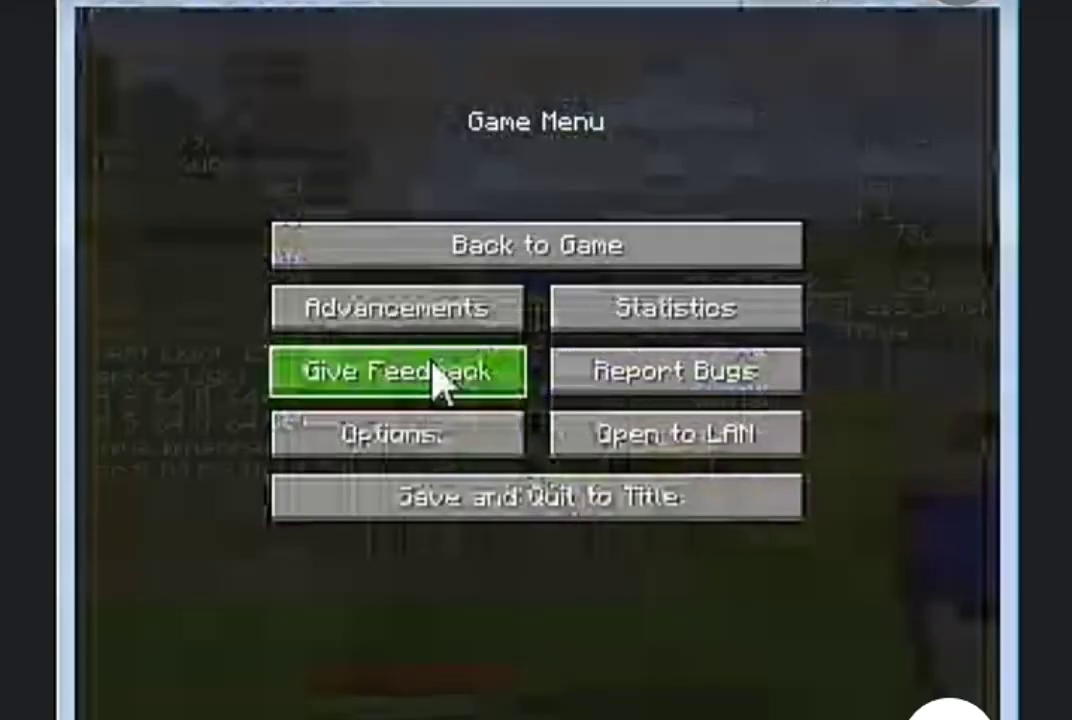
pyautogui.click(420, 447)
pyautogui.click(426, 140)
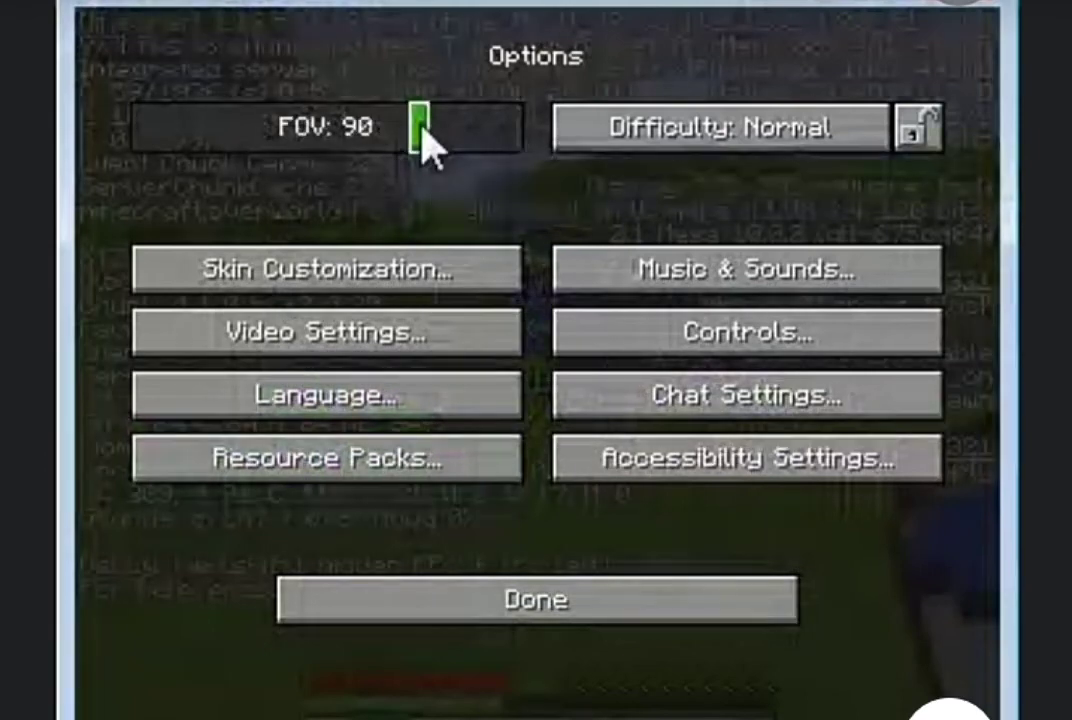
pyautogui.click(569, 612)
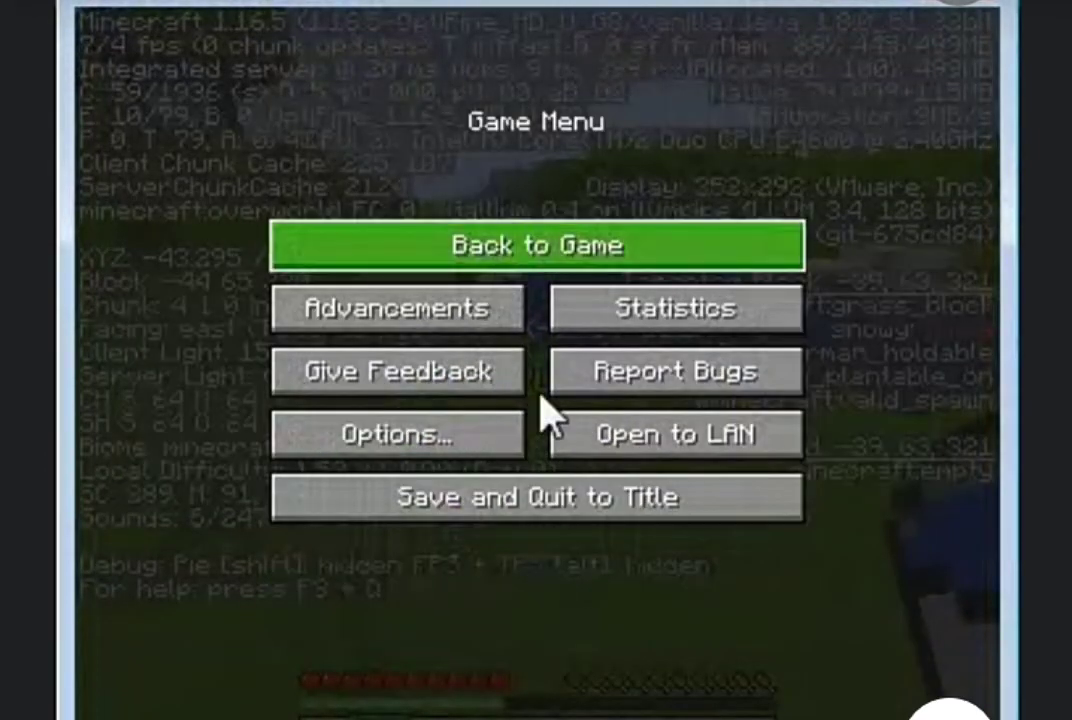
pyautogui.press('Escape')
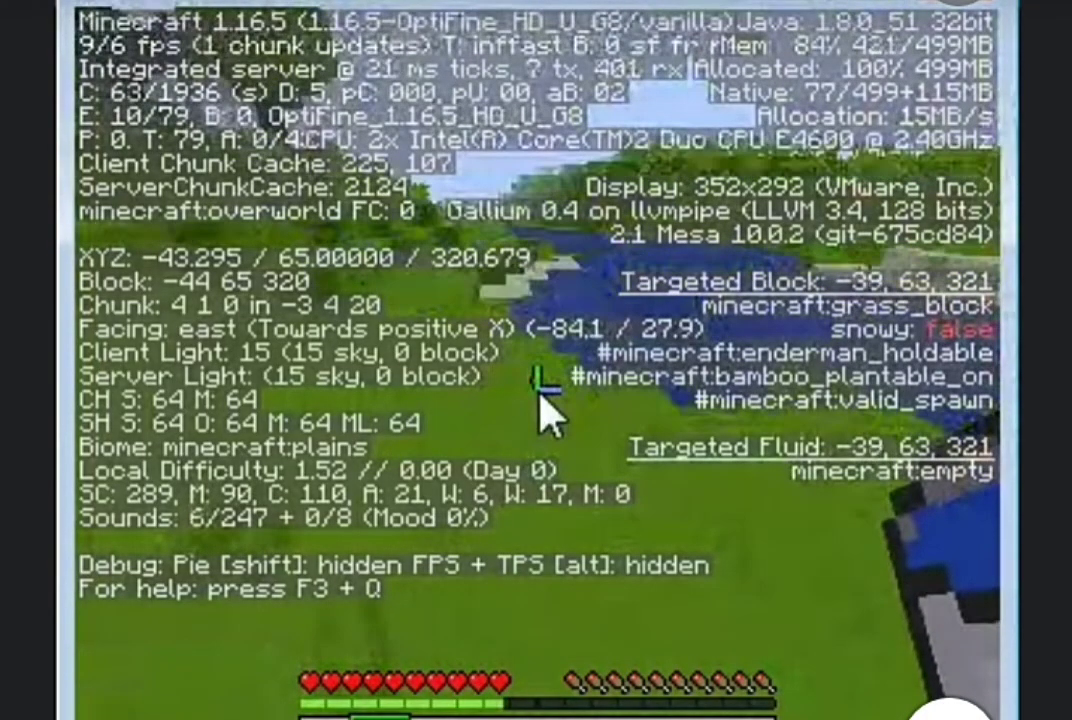
# Walk east, look down, then head west and climb a block while watching the FPS counter.
pyautogui.press('w')
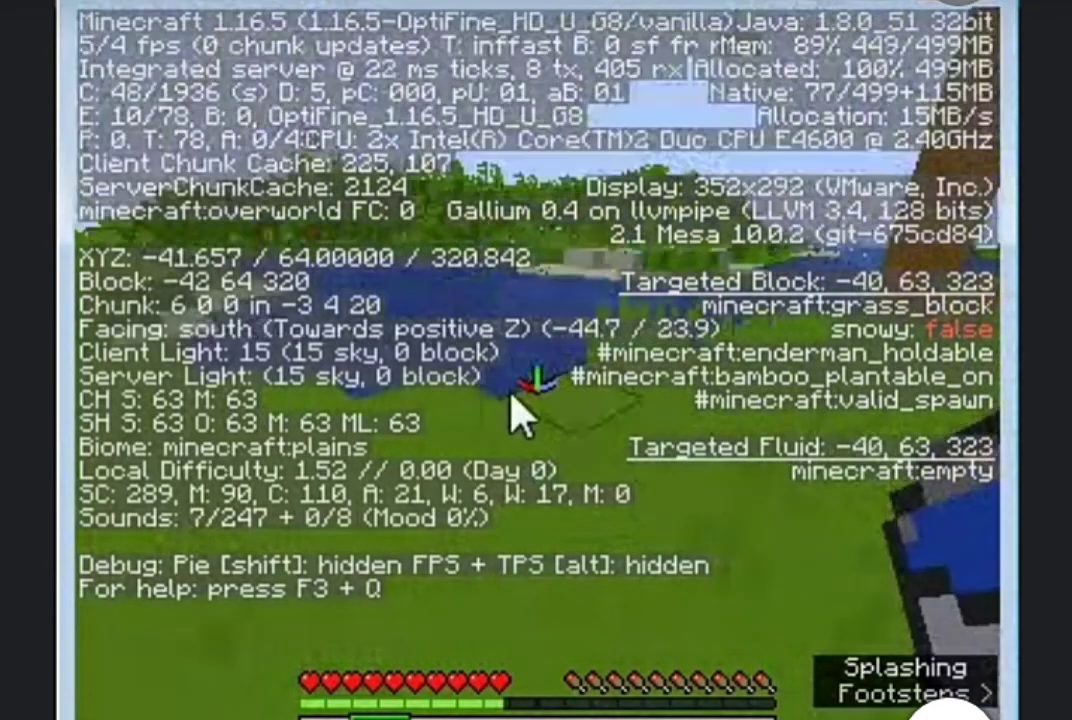
pyautogui.press('w')
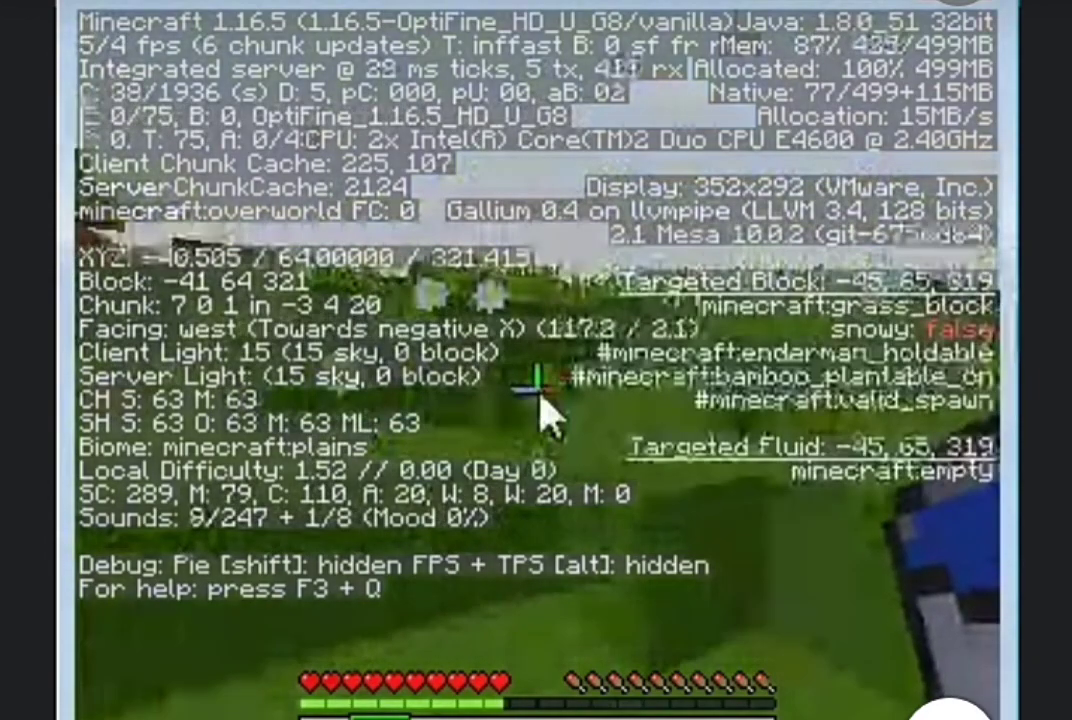
pyautogui.press('w')
pyautogui.press('w')
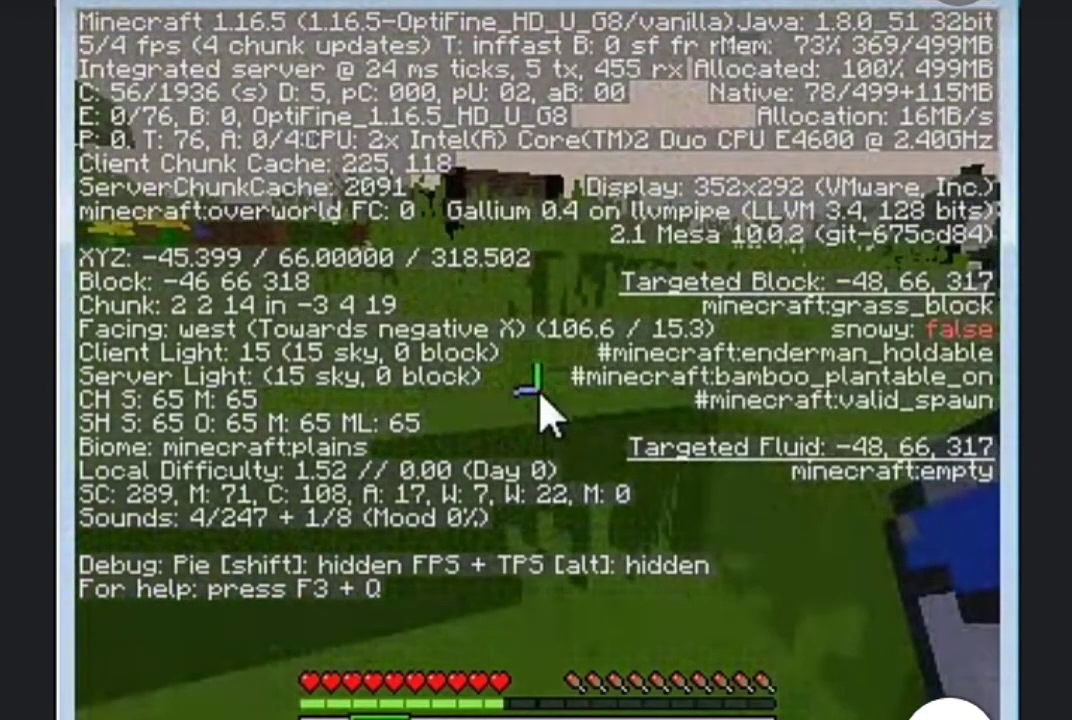
# Run /gamemode creative from chat, then walk west and look around.
pyautogui.write('/ga')
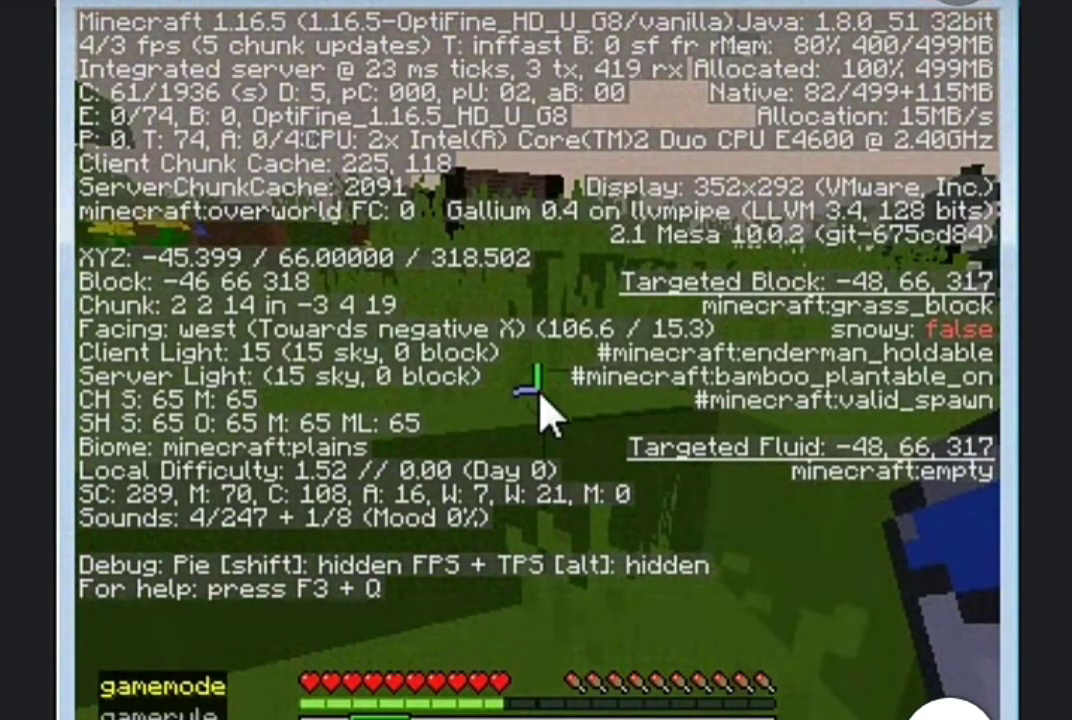
pyautogui.click(225, 688)
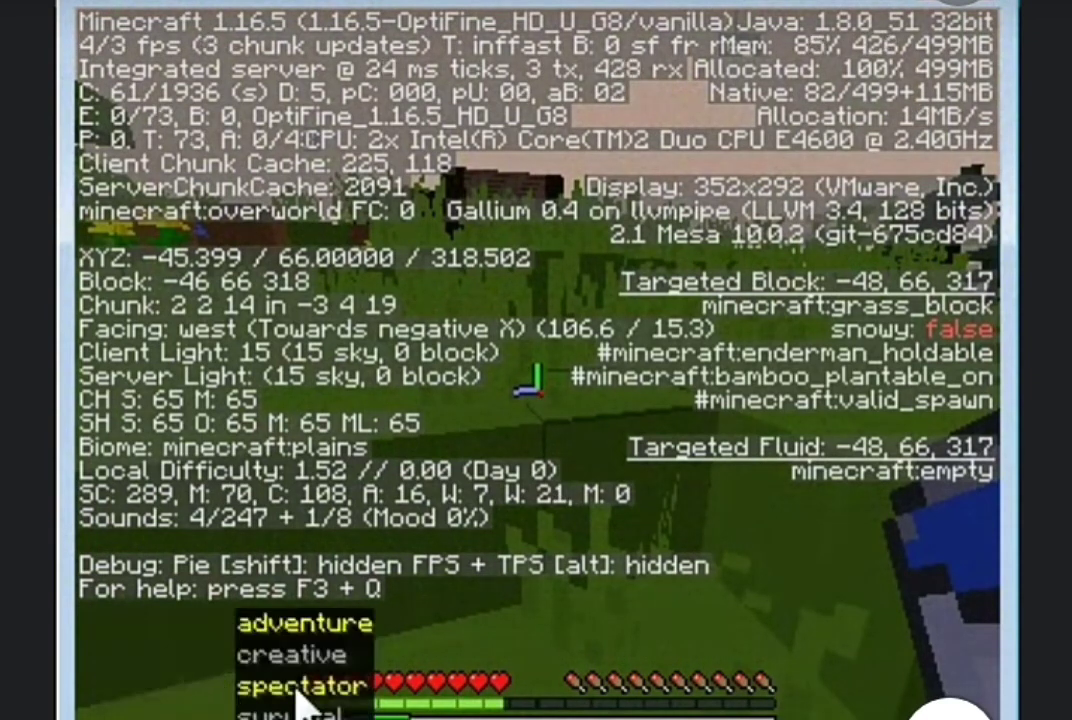
pyautogui.click(298, 666)
pyautogui.press('Return')
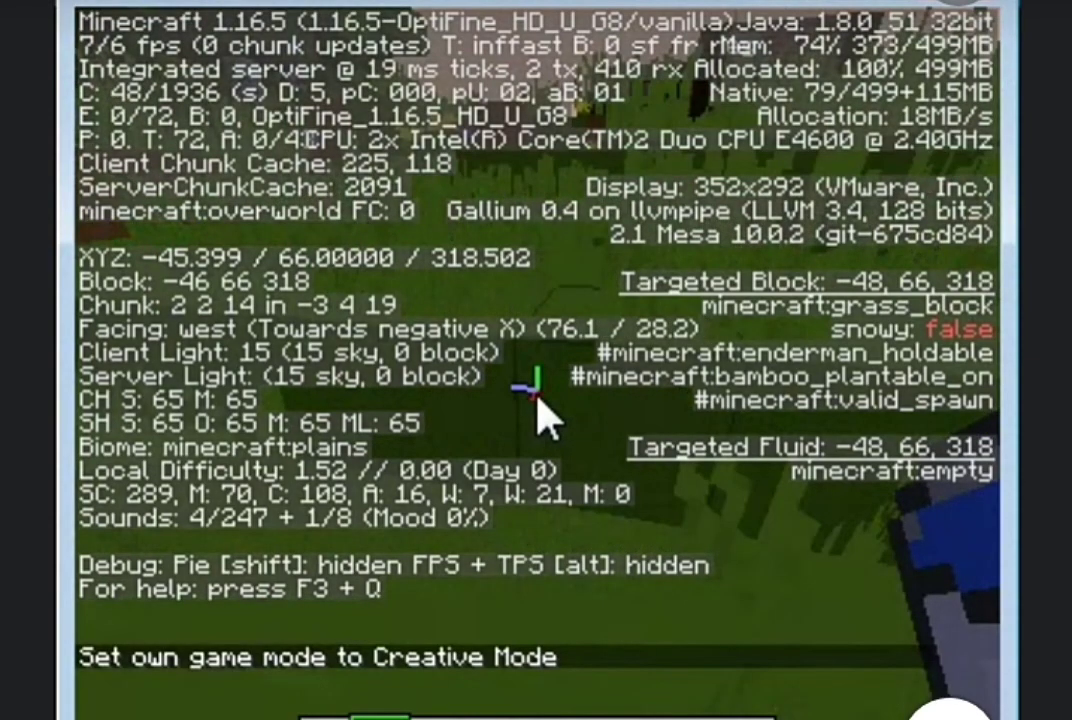
pyautogui.press('w')
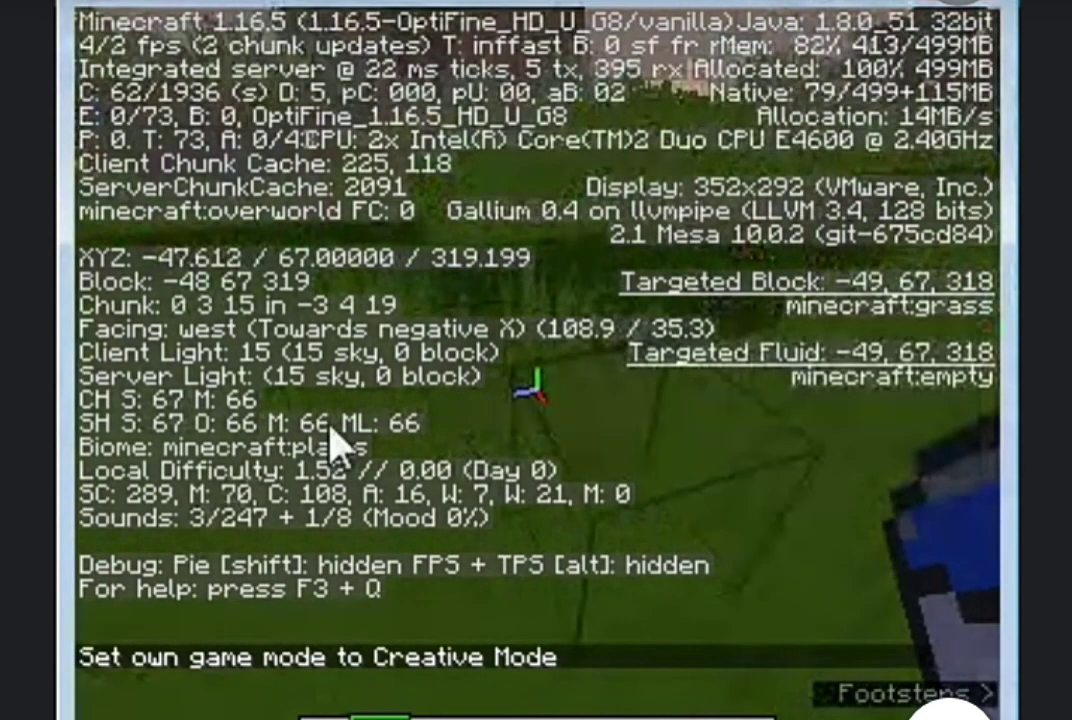
# Walk south downhill, break the grass block ahead and start jumping in place.
pyautogui.press('w')
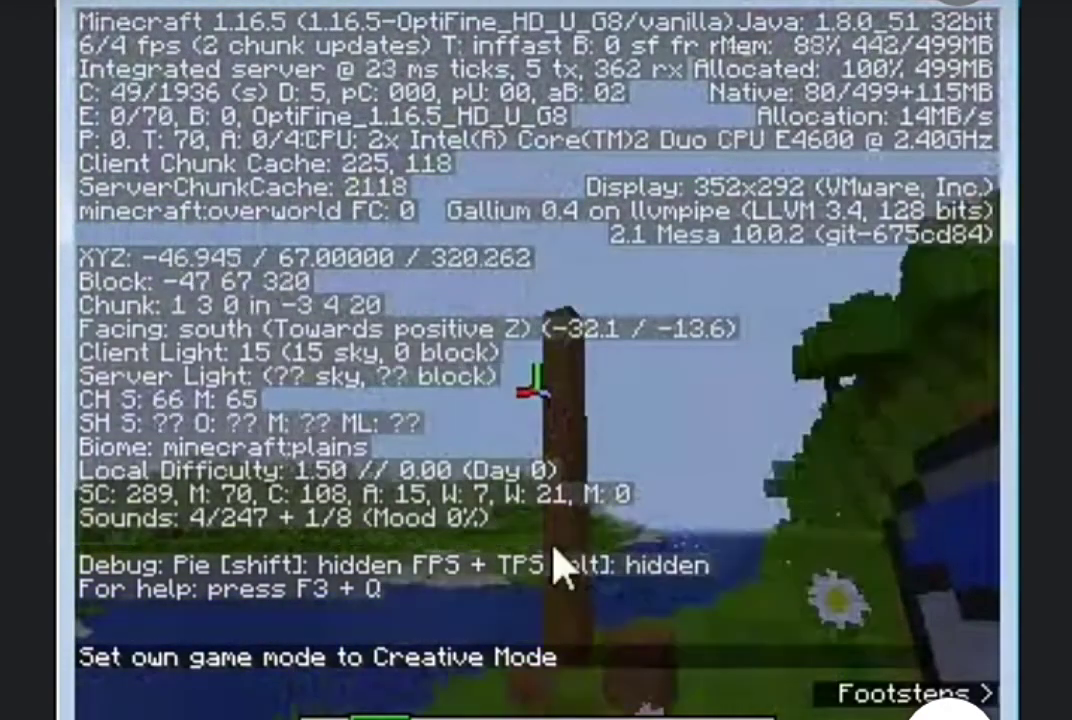
pyautogui.press('w')
pyautogui.click(546, 407)
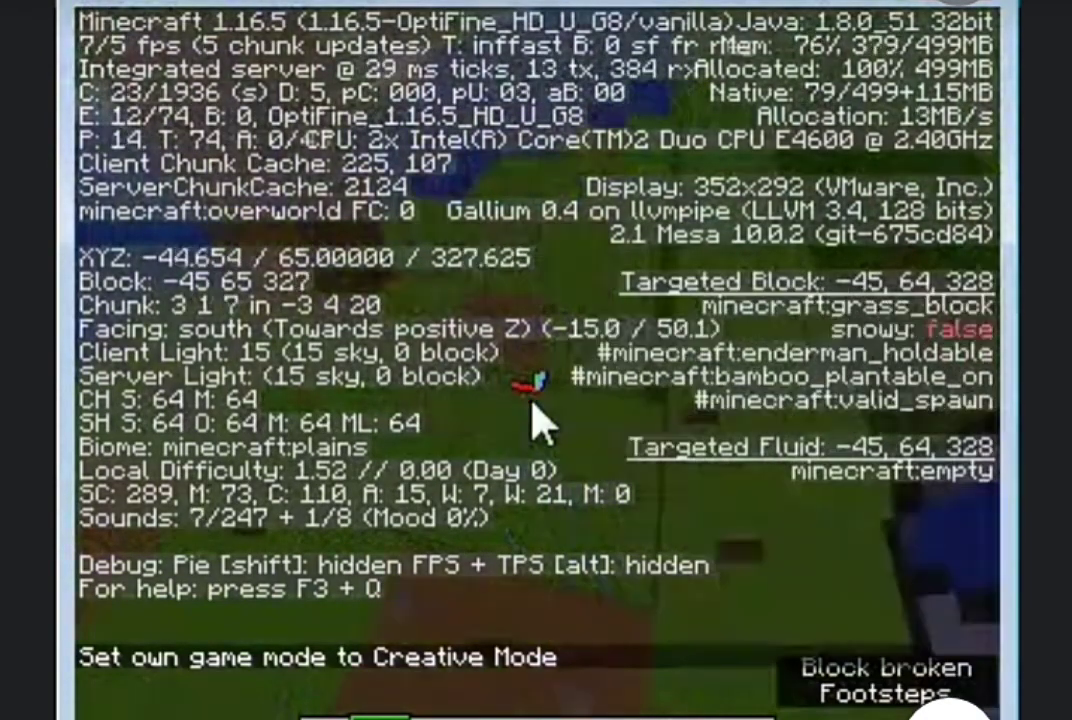
pyautogui.press('space')
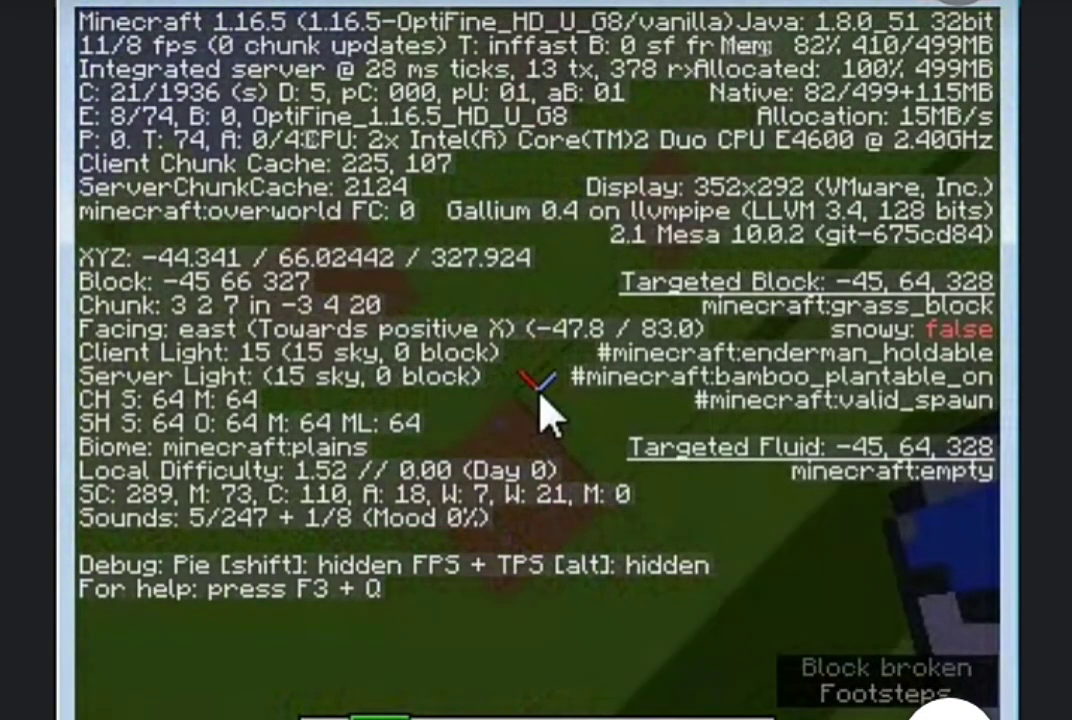
pyautogui.press('space')
# Pillar up with dirt blocks to about Y 74 and settle on top beside the water.
pyautogui.rightClick(546, 407)
pyautogui.rightClick(546, 407)
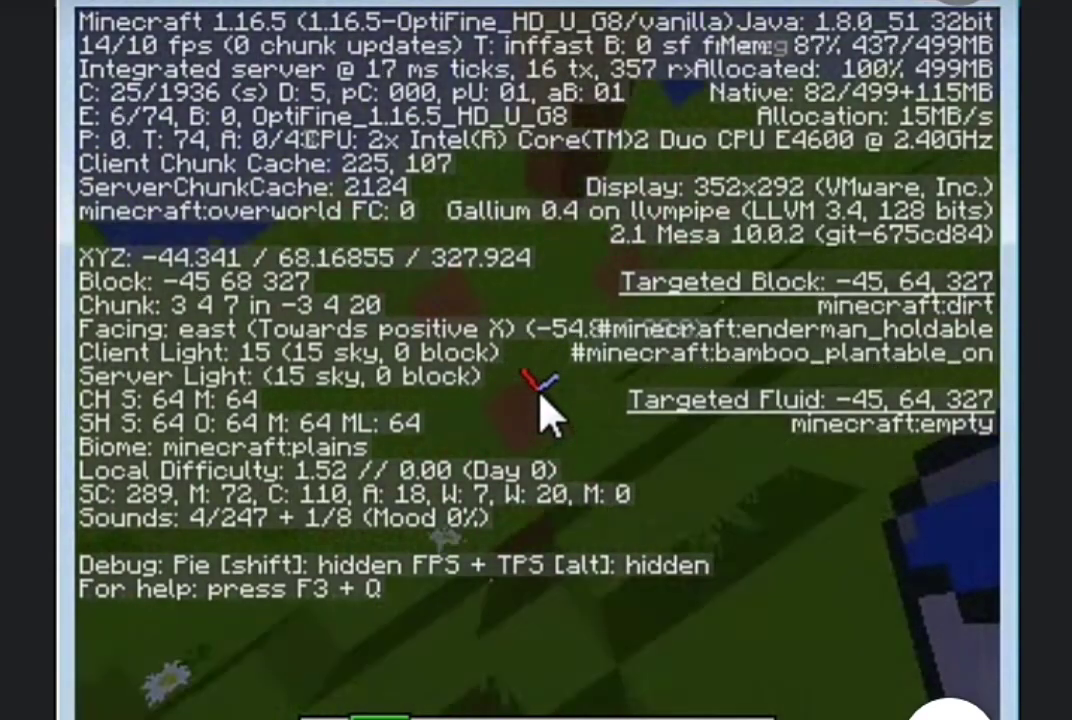
pyautogui.rightClick(546, 407)
pyautogui.press('space')
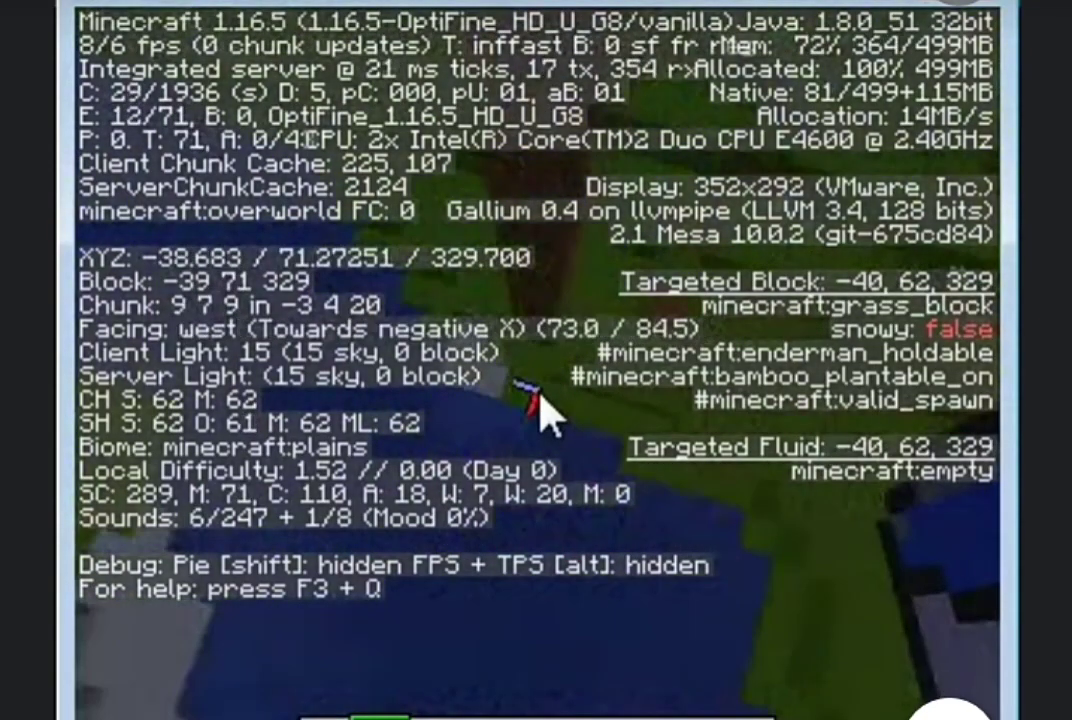
pyautogui.press('space')
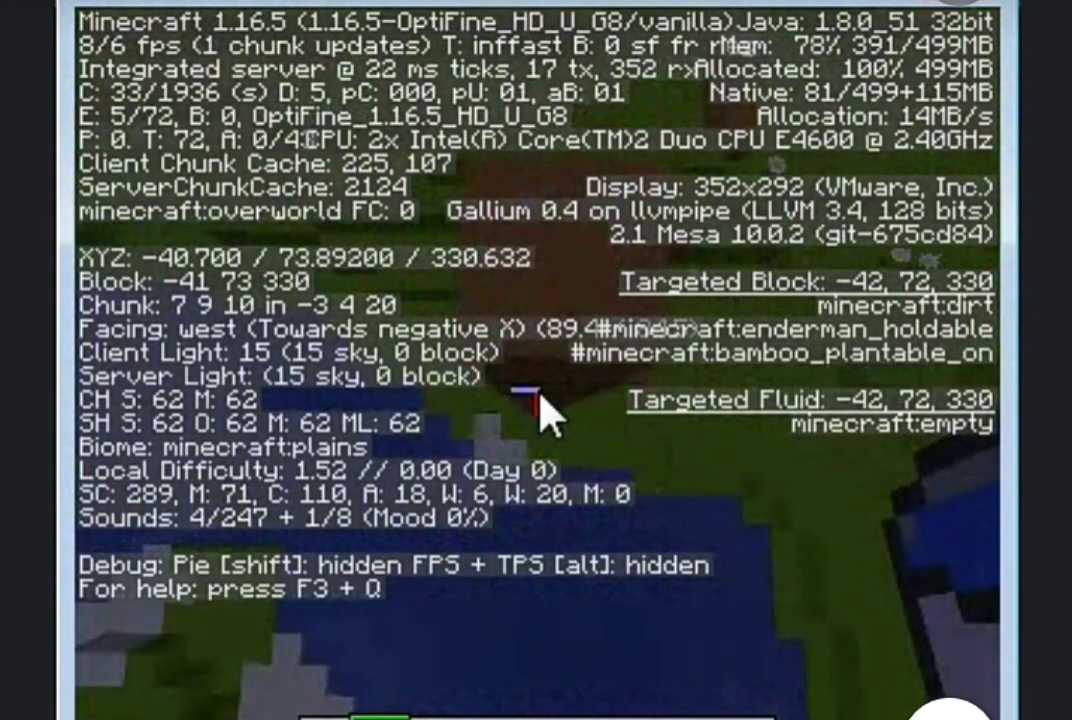
pyautogui.press('space')
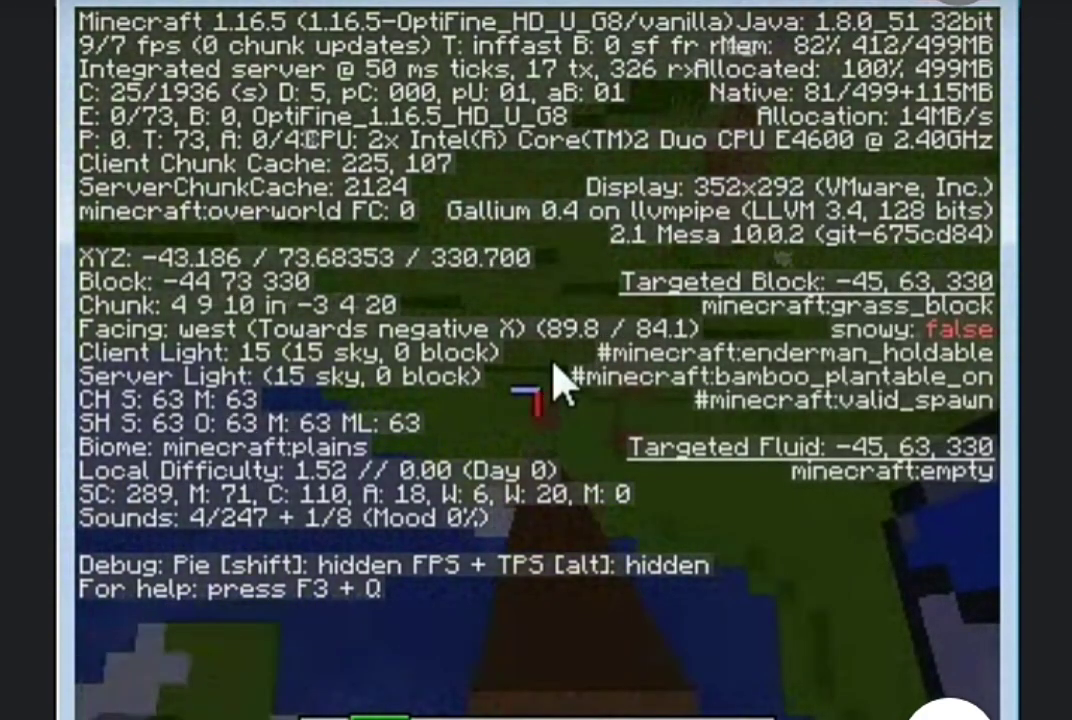
pyautogui.press('space')
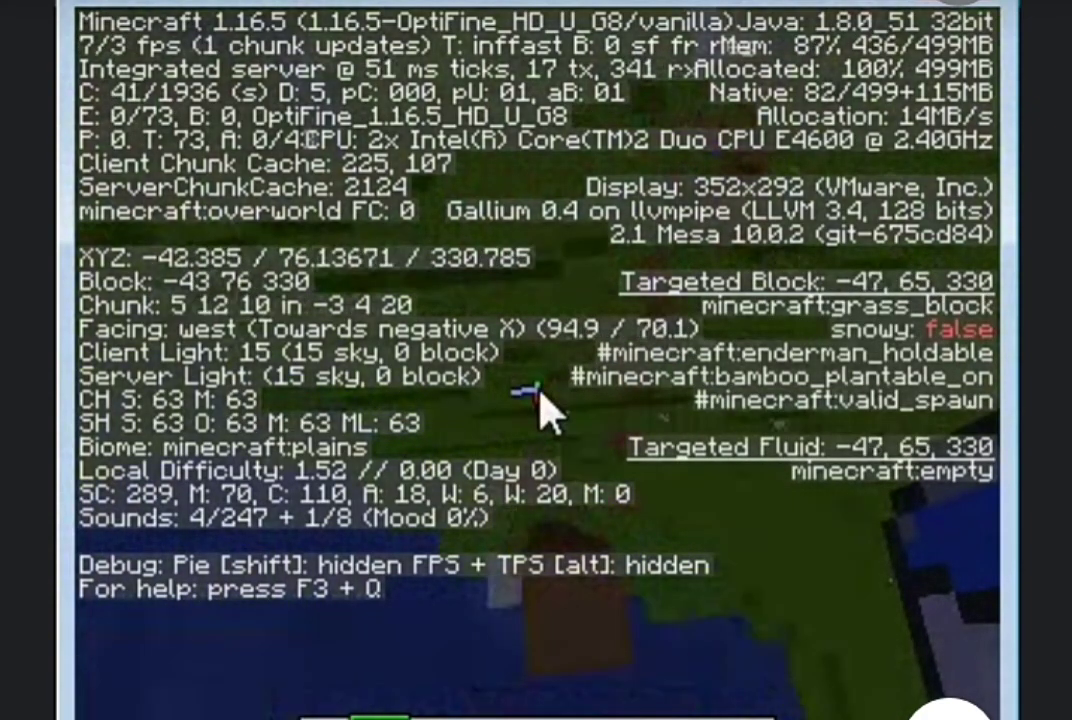
pyautogui.press('w')
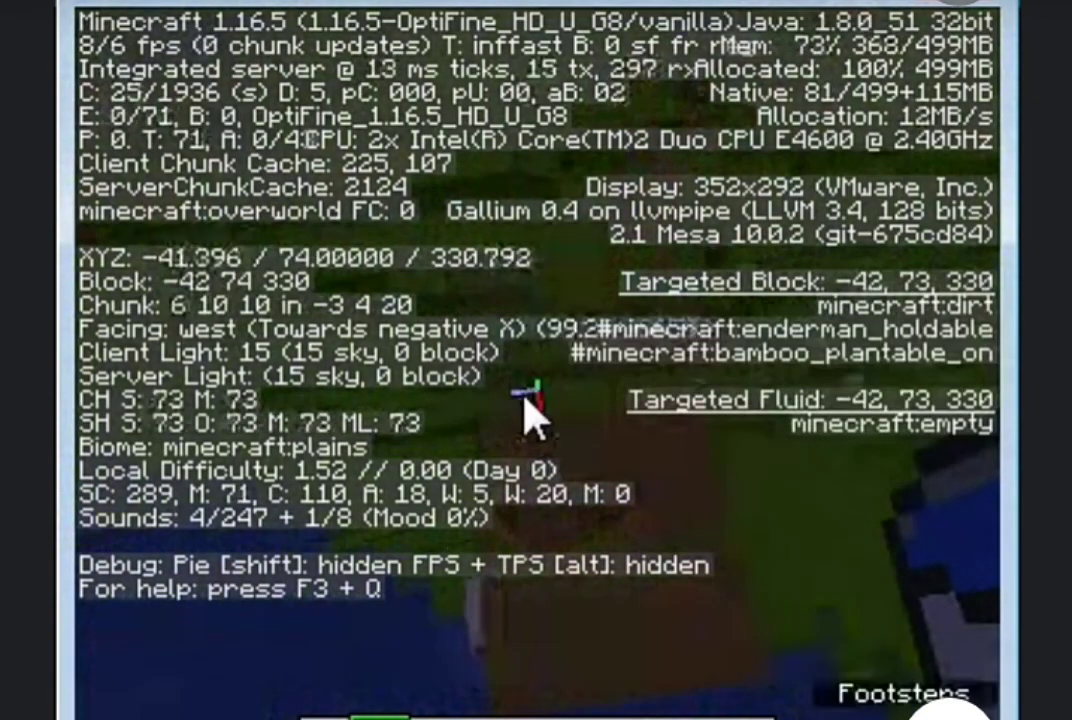
pyautogui.hotkey('F3', 'n')
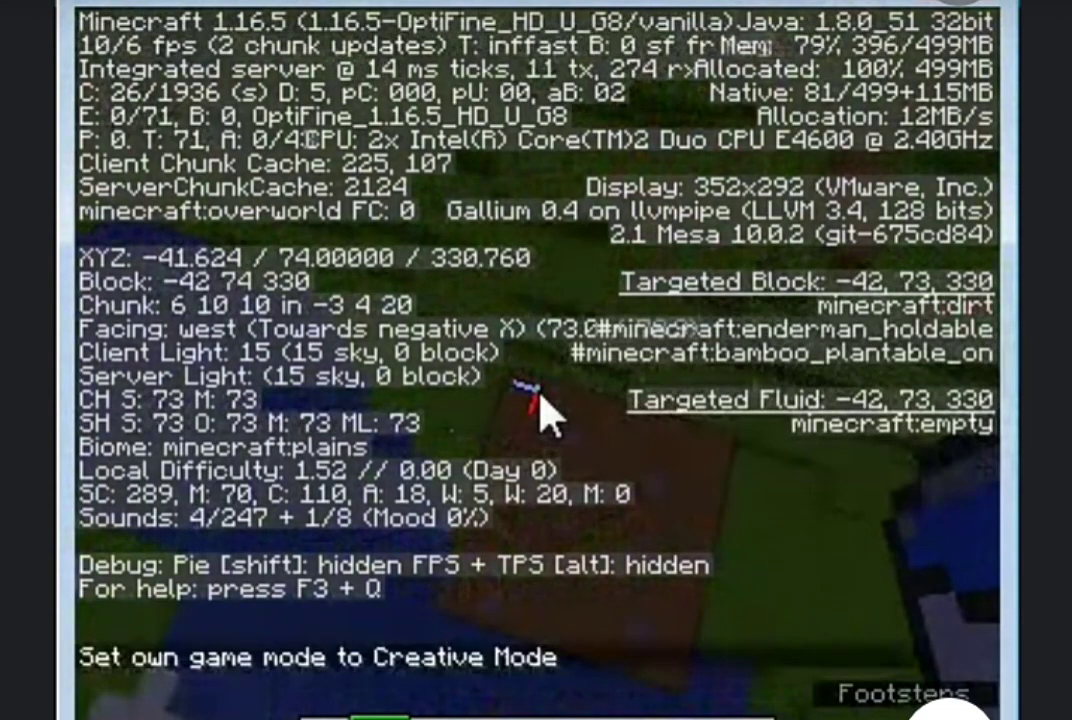
# Run /time set 1000, switch back to Survival with /gamemode, and hide the F3 overlay.
pyautogui.write('/time ')
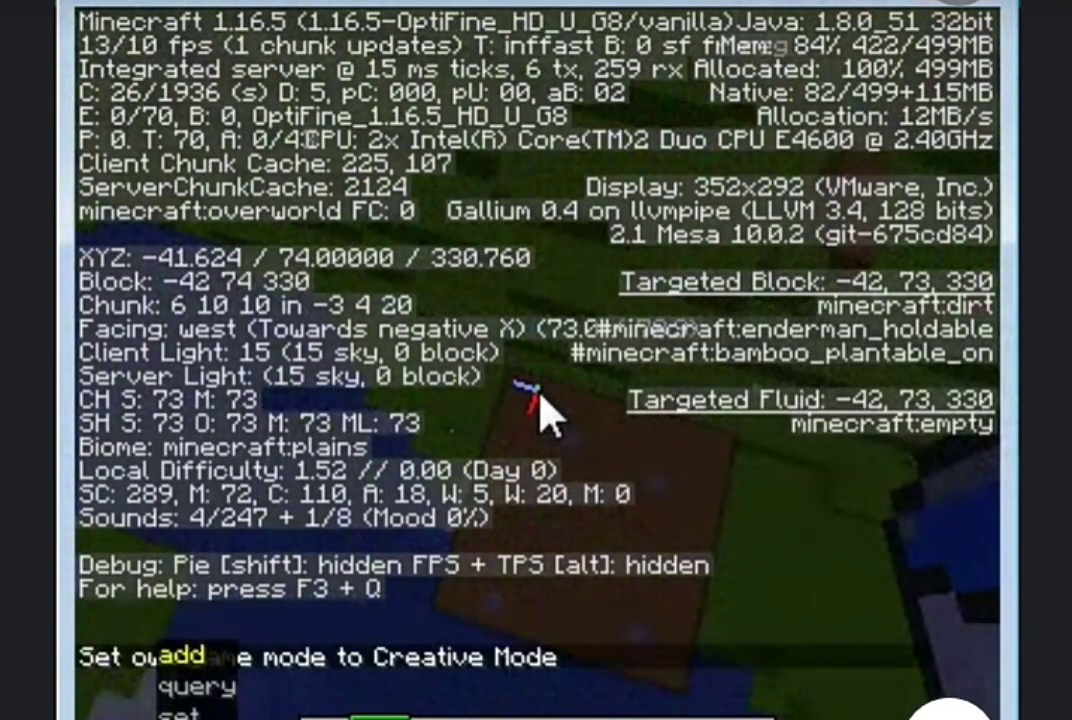
pyautogui.write('set ')
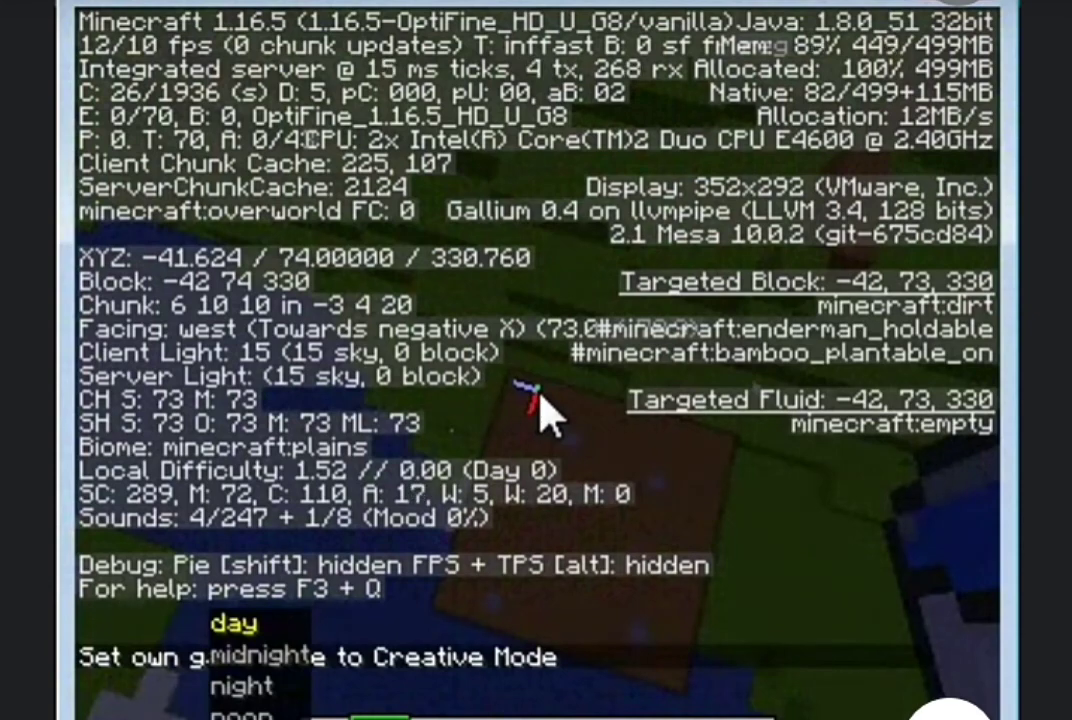
pyautogui.write('1000')
pyautogui.press('Return')
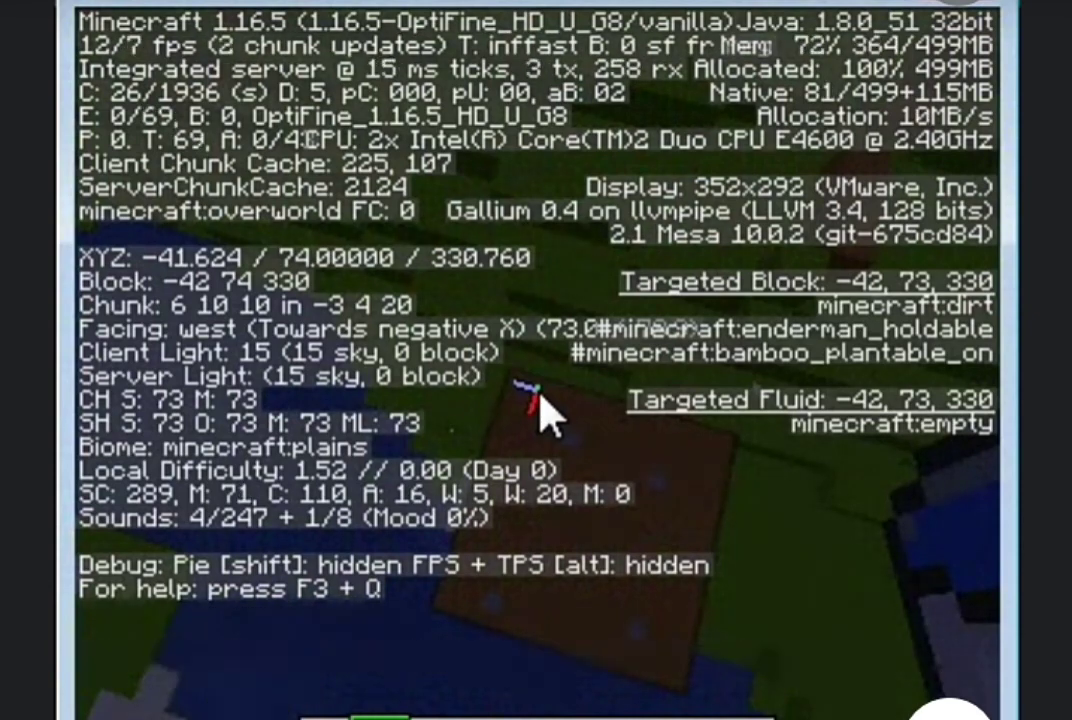
pyautogui.write('/gamem')
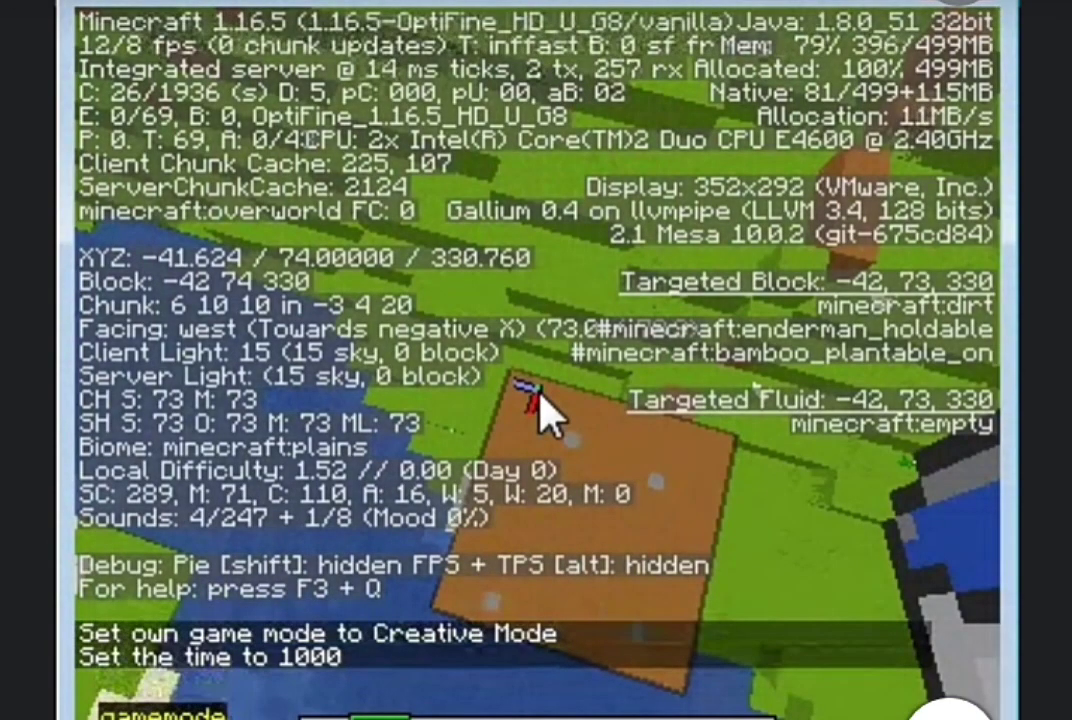
pyautogui.write('ode')
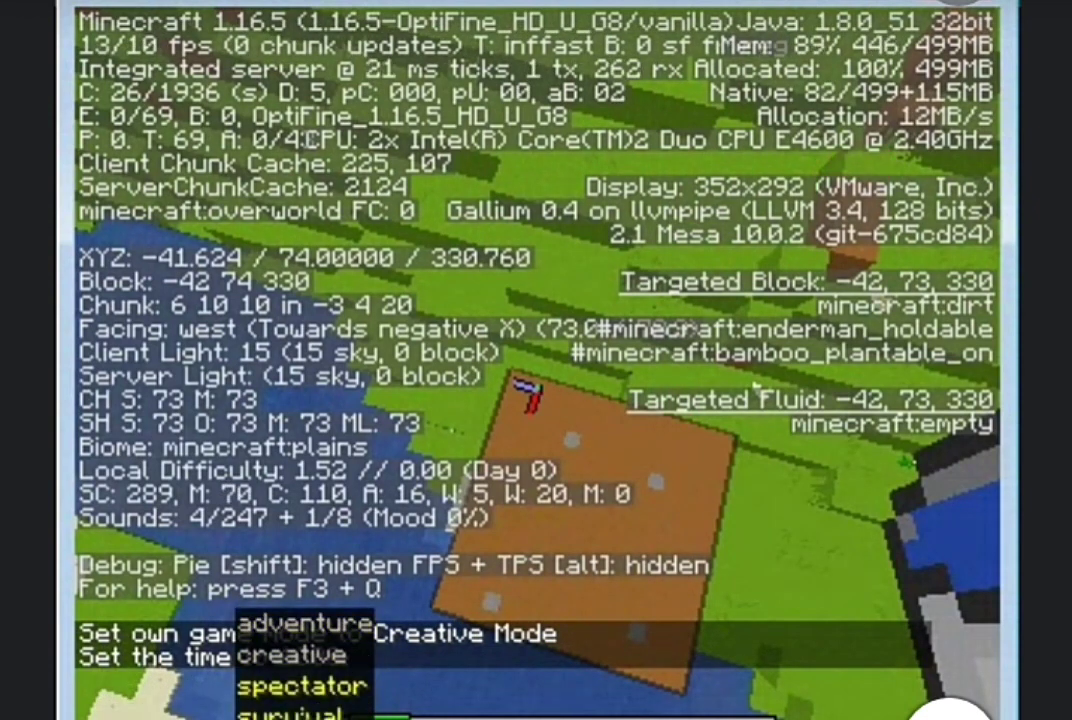
pyautogui.press('Return')
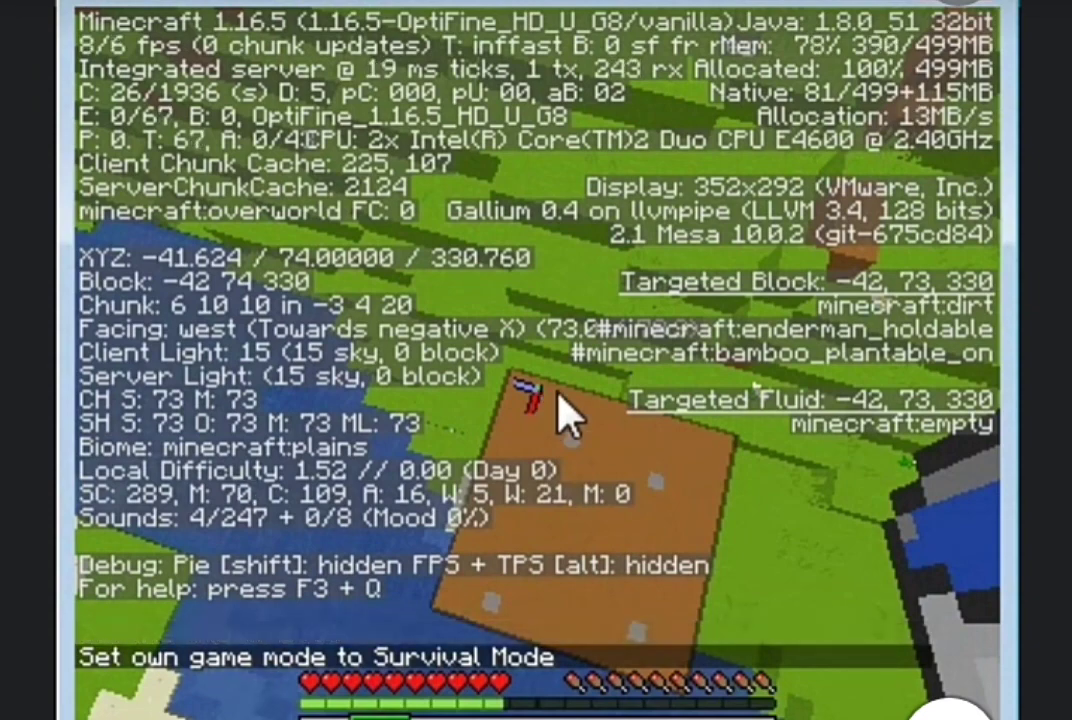
pyautogui.press('F3')
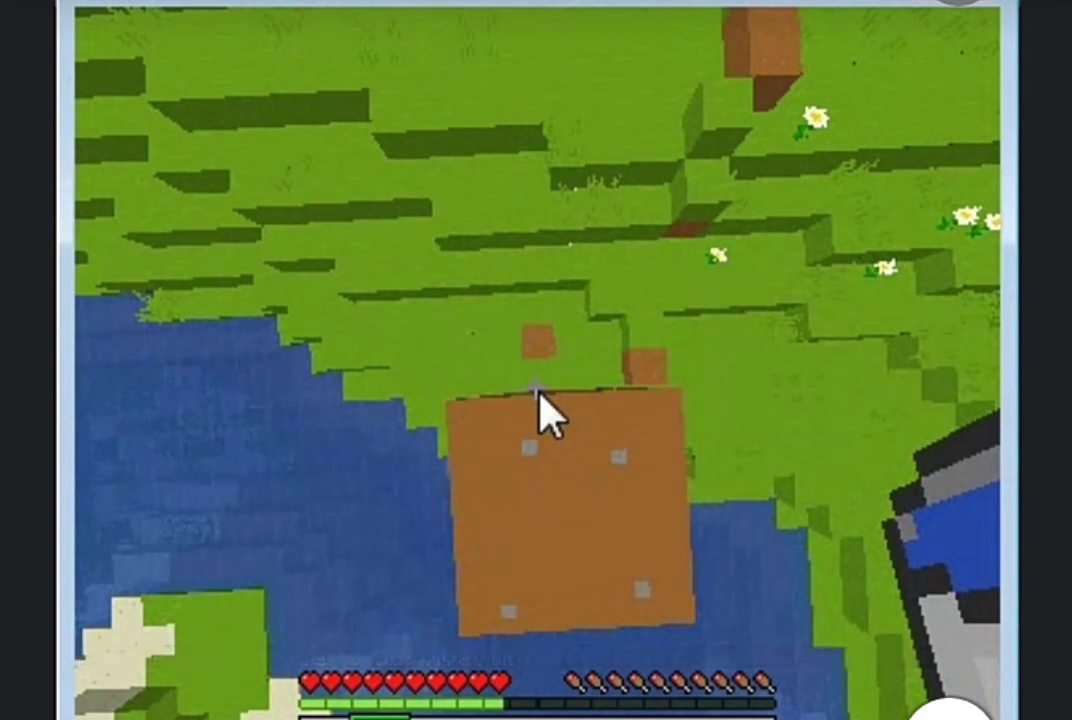
# Empty the water bucket onto the ground below, creating a pool of water.
pyautogui.rightClick(545, 412)
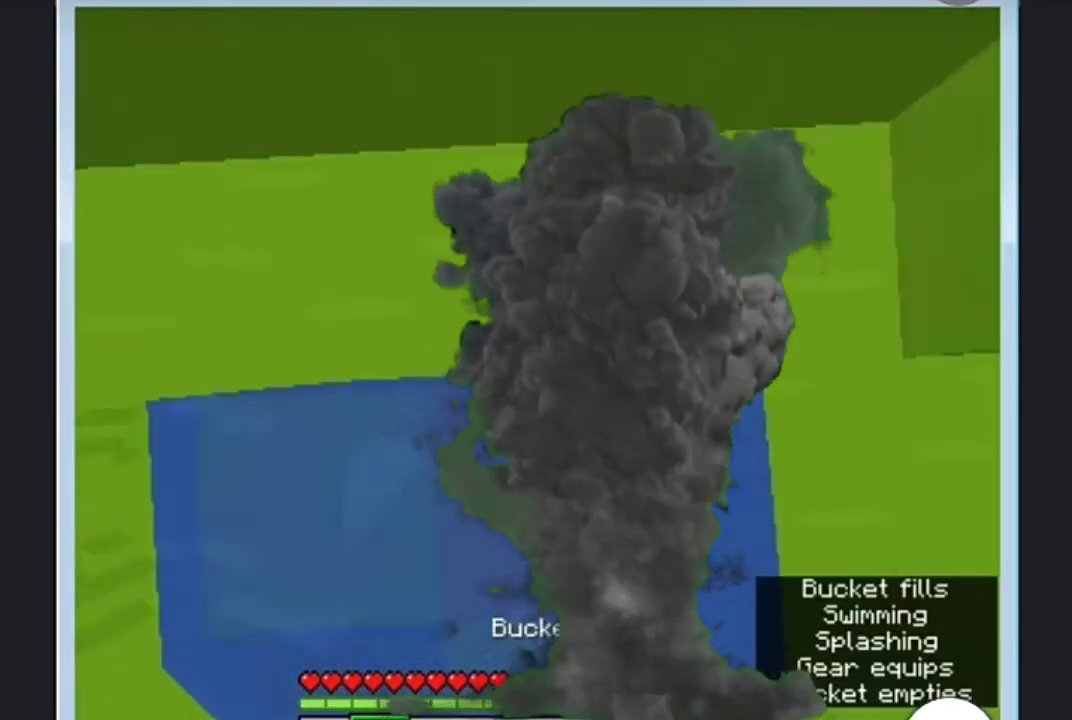